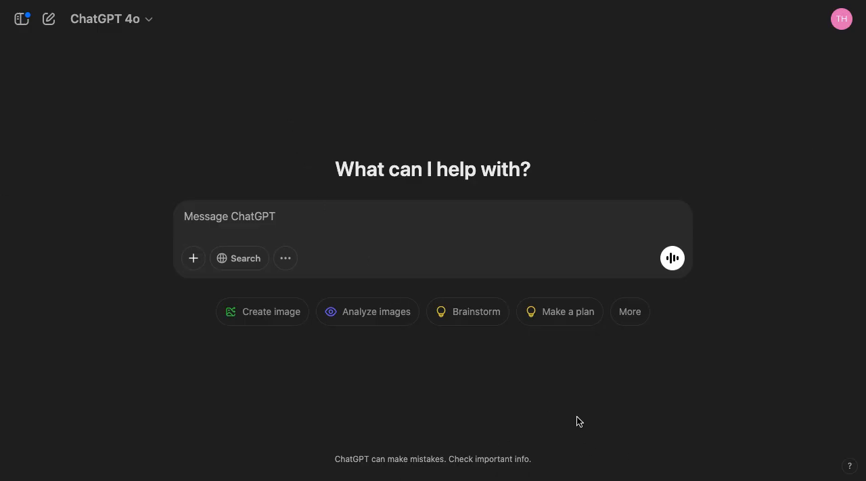
# Request an image made out of felt and submit "People and animal scene" as its subject
pyautogui.click(249, 316)
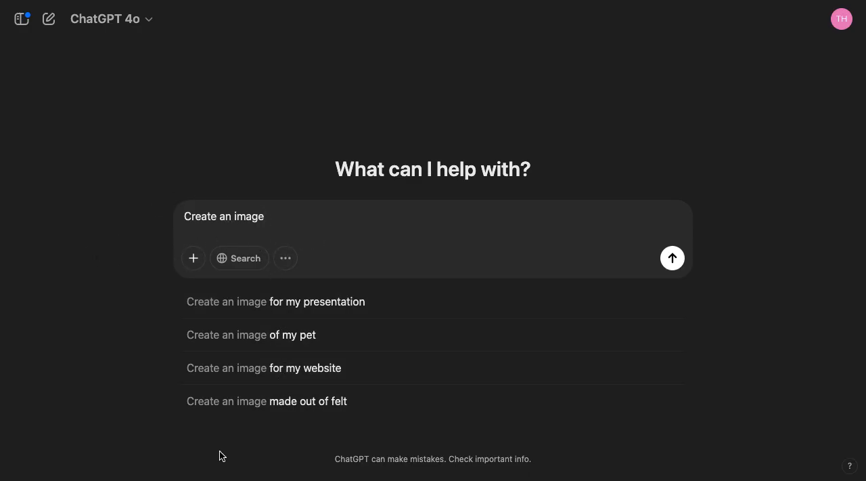
pyautogui.click(284, 396)
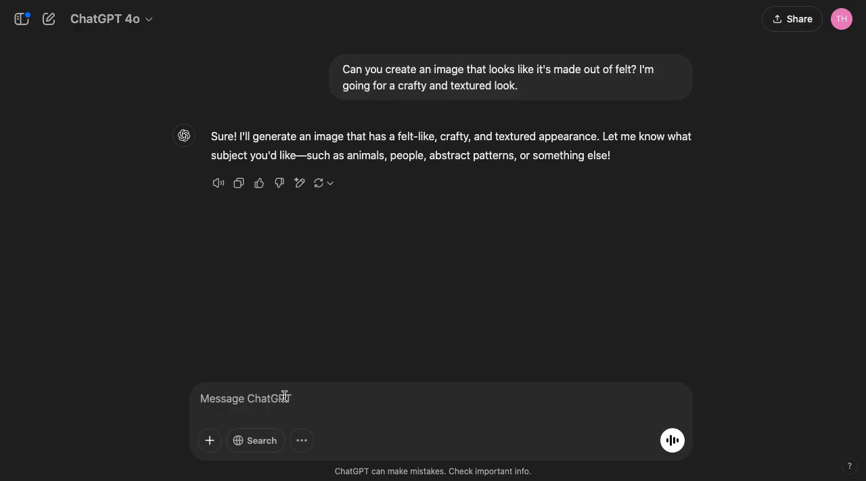
pyautogui.write('pea')
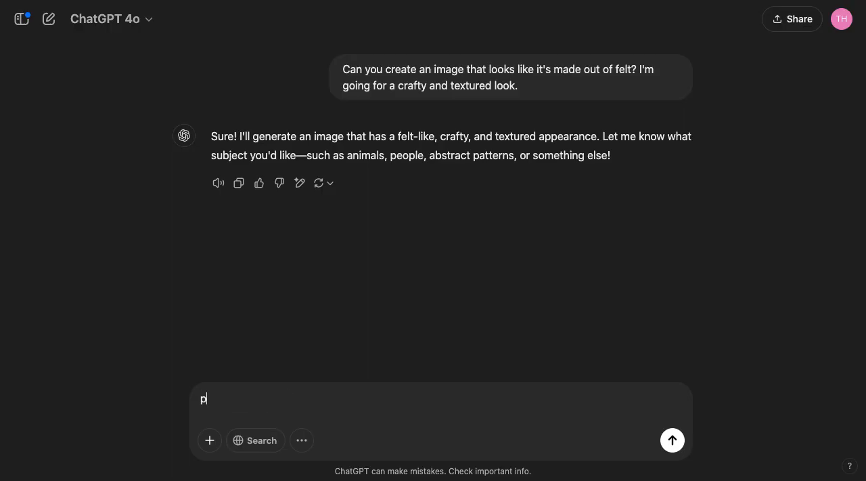
pyautogui.press('BackSpace')
pyautogui.press('BackSpace')
pyautogui.press('BackSpace')
pyautogui.write('People and anima')
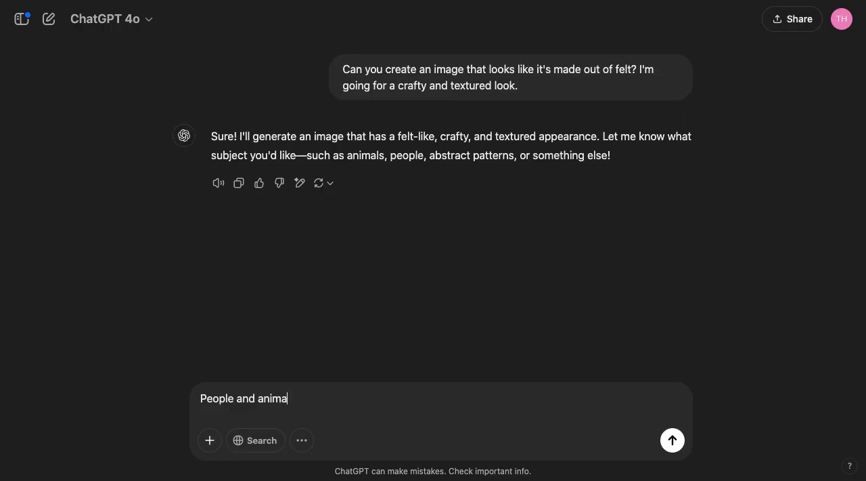
pyautogui.write('l scene')
pyautogui.click(672, 441)
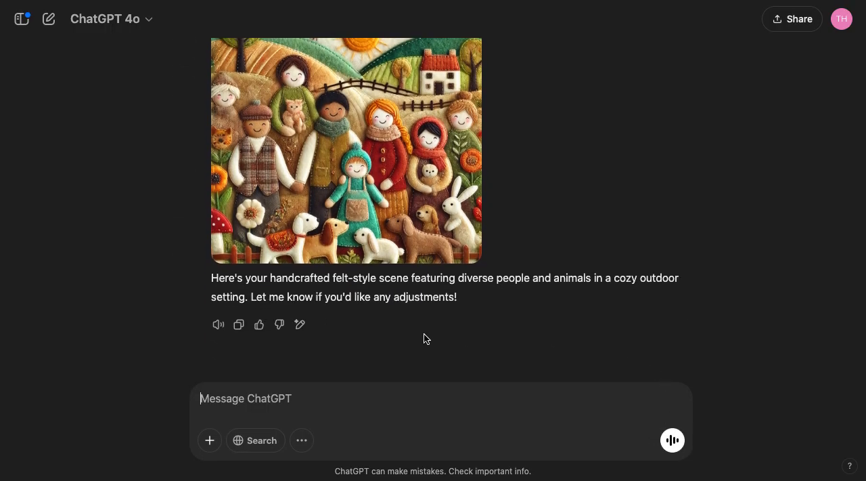
# Examine the generated felt-style scene and its caption, including an enlarged view of the image
pyautogui.scroll(1, 339, 137)
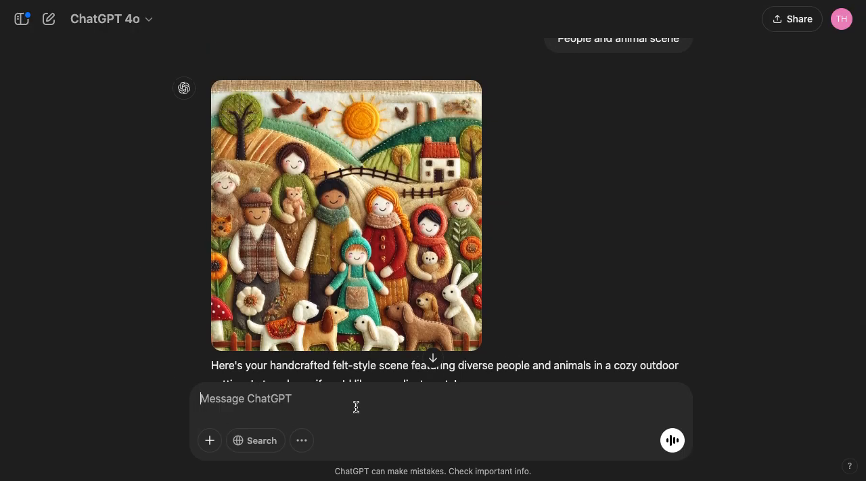
pyautogui.scroll(-1, 463, 330)
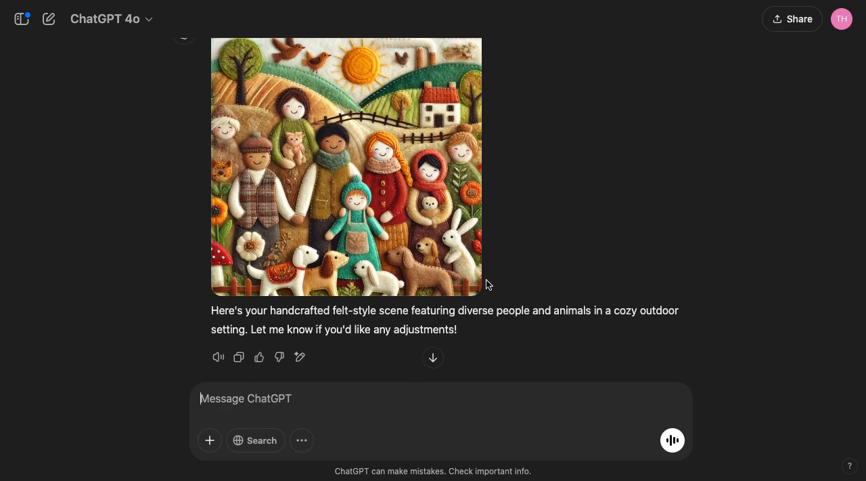
pyautogui.scroll(1, 485, 284)
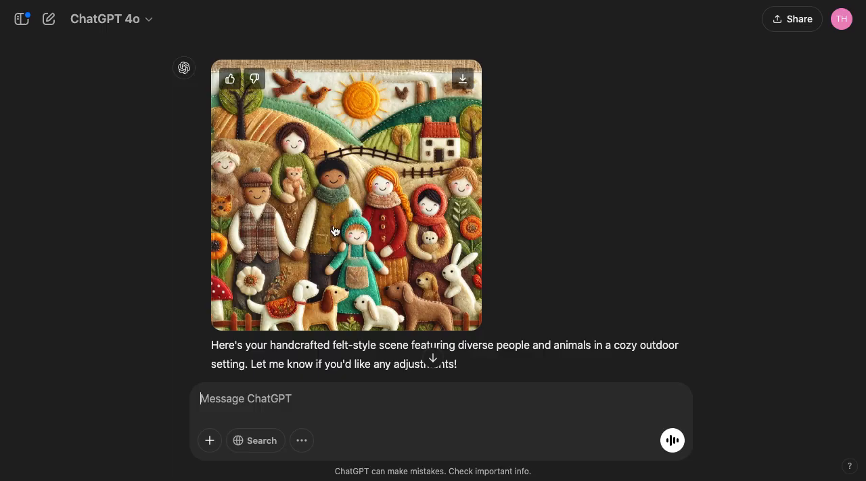
pyautogui.click(342, 170)
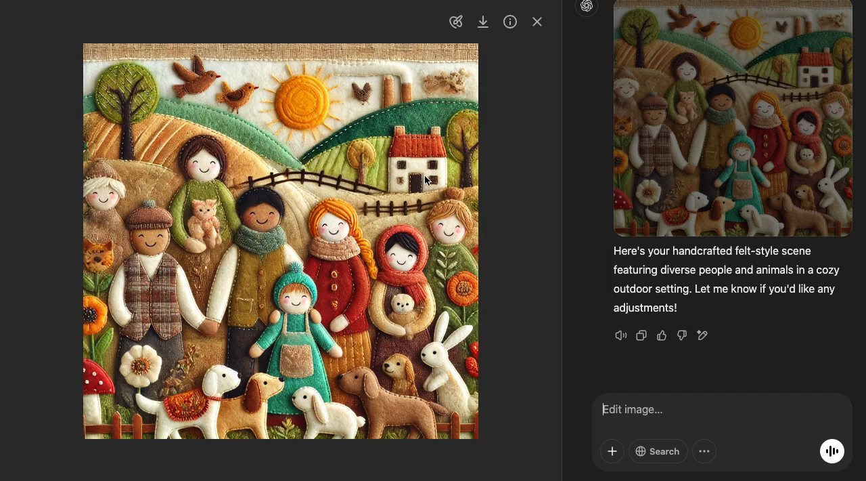
pyautogui.click(537, 24)
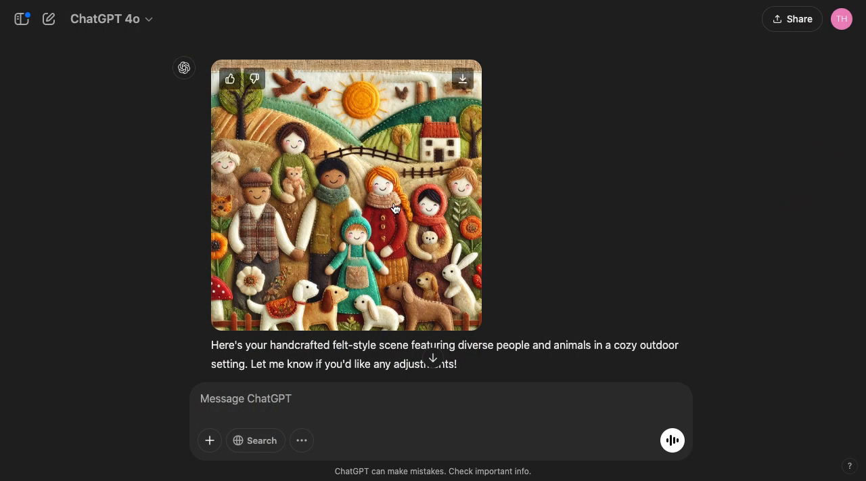
pyautogui.scroll(-2, 503, 177)
pyautogui.scroll(2, 502, 178)
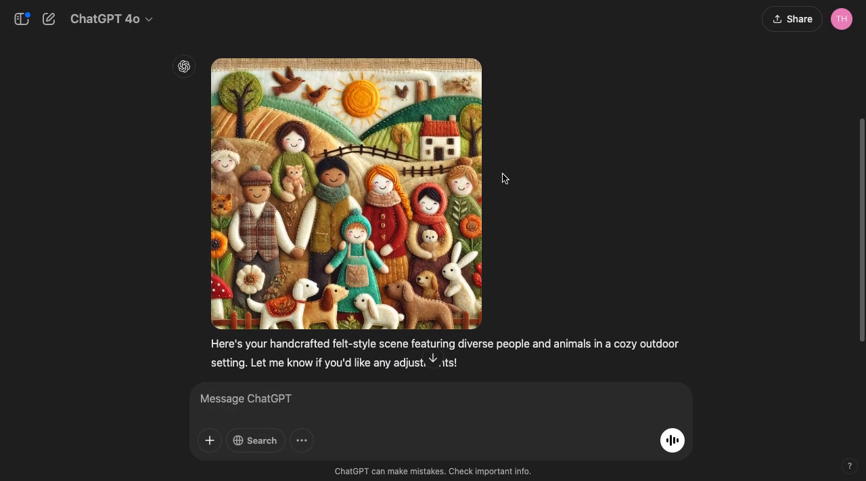
pyautogui.scroll(-2, 487, 147)
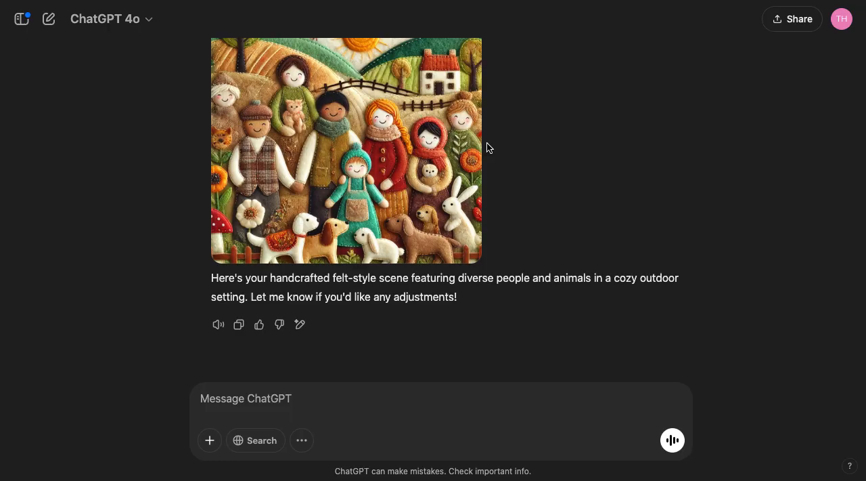
pyautogui.scroll(2, 487, 147)
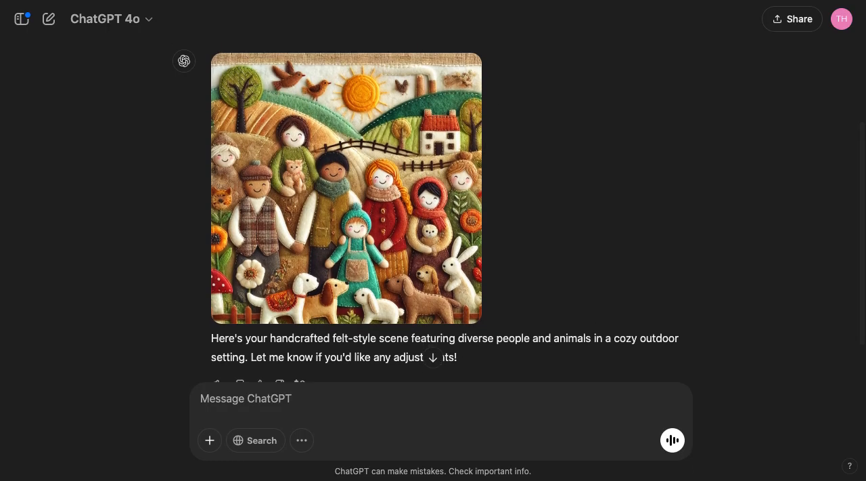
pyautogui.moveTo(344, 235)
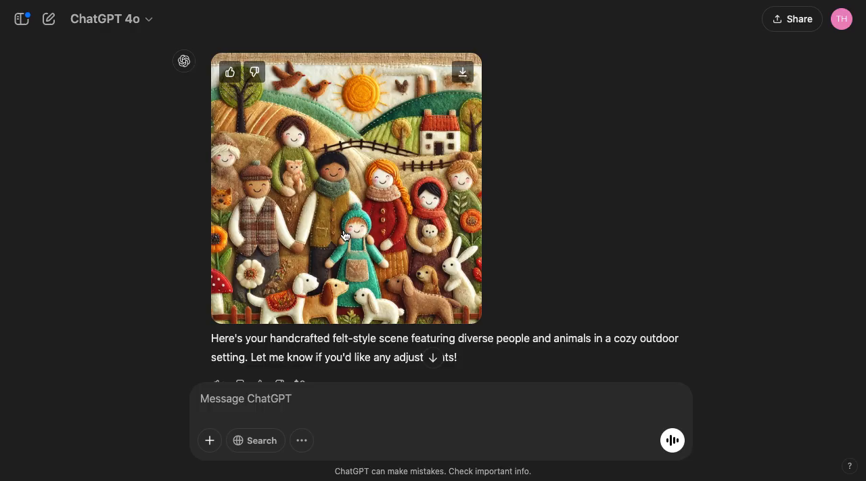
# Search the GPT directory for "dalle" and start a chat with the DALL·E GPT by ChatGPT, leaving the sidebar closed
pyautogui.click(22, 21)
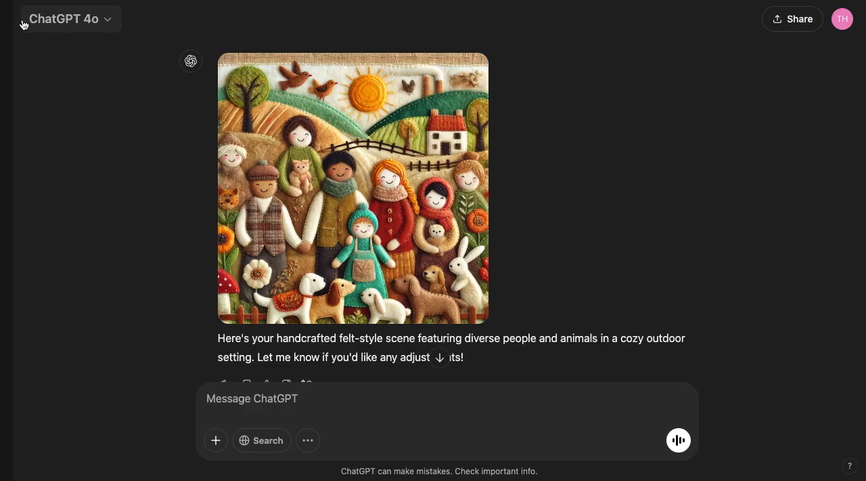
pyautogui.scroll(-5, 35, 306)
pyautogui.scroll(-5, 35, 306)
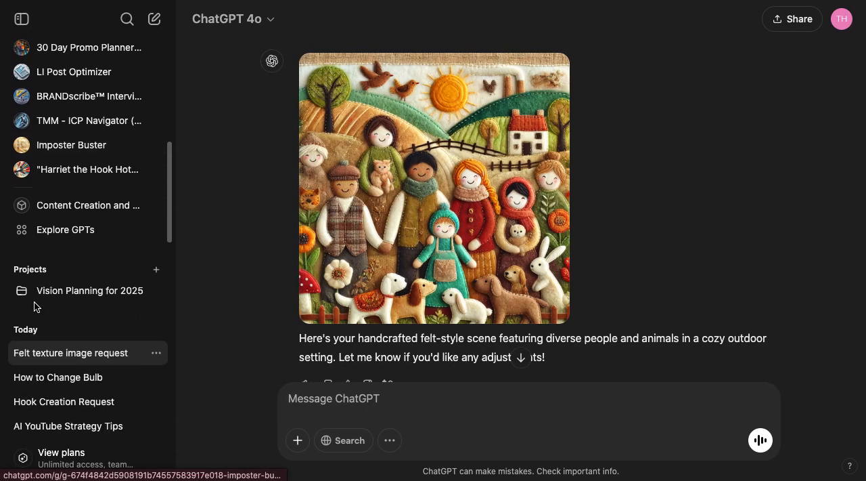
pyautogui.click(61, 232)
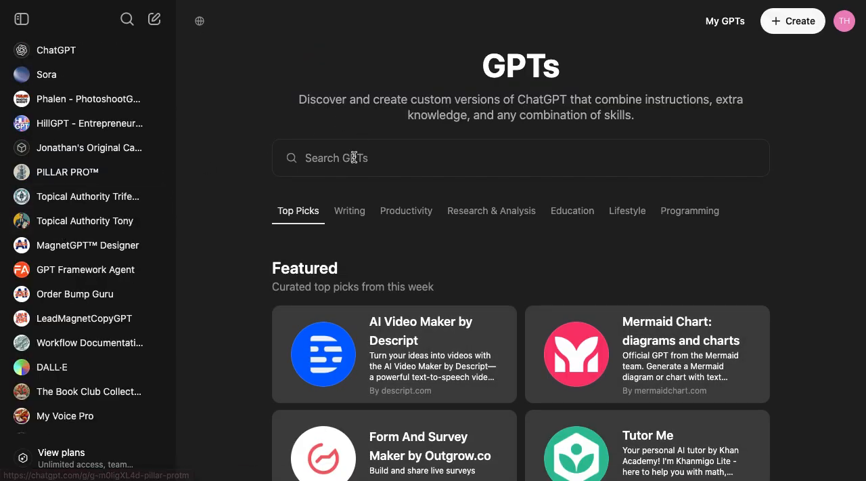
pyautogui.click(339, 155)
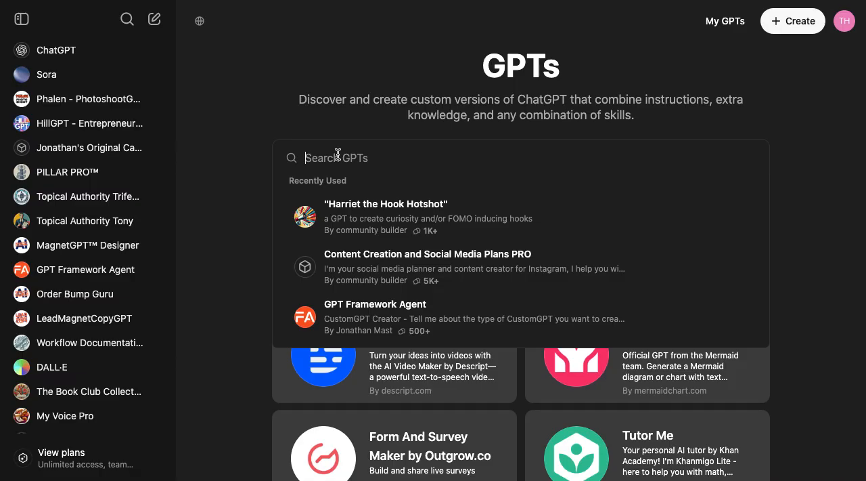
pyautogui.write('dalle')
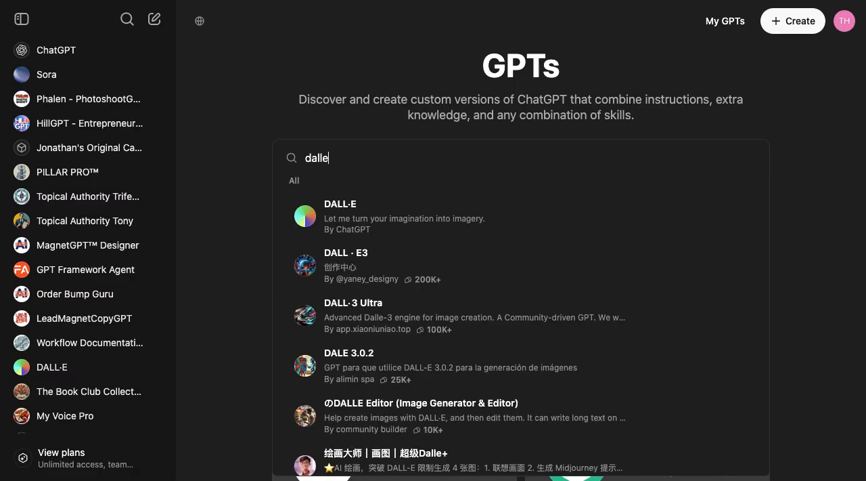
pyautogui.click(363, 216)
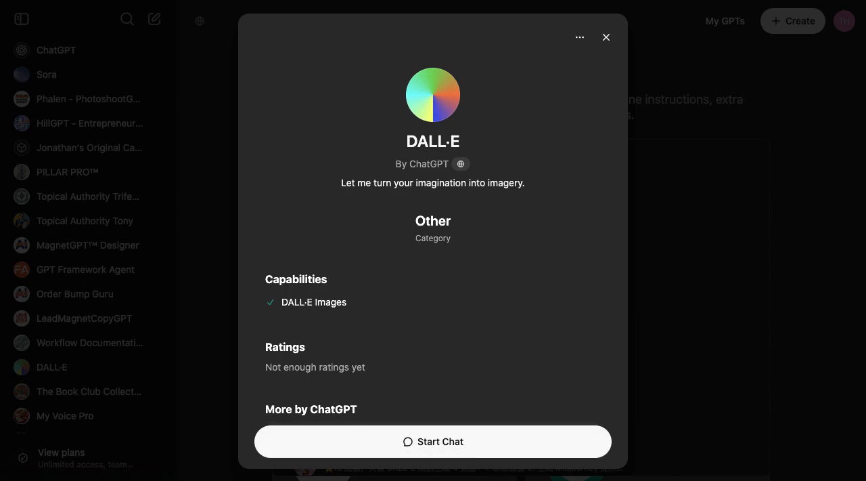
pyautogui.click(479, 444)
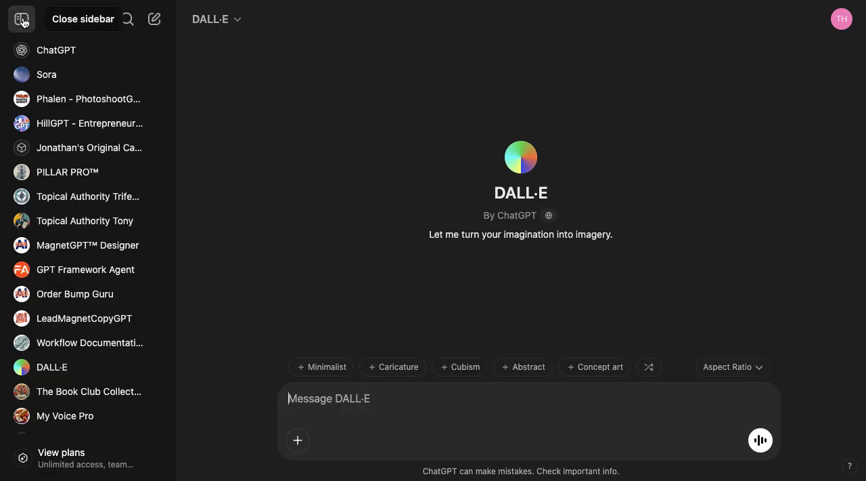
pyautogui.click(22, 22)
# Preview the Caricature and Abstract styles and add the Widescreen aspect ratio to the prompt
pyautogui.moveTo(455, 214)
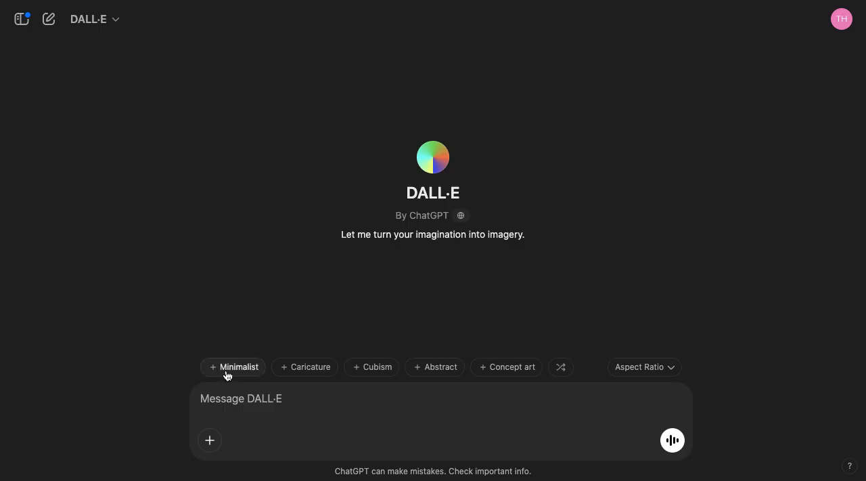
pyautogui.moveTo(311, 366)
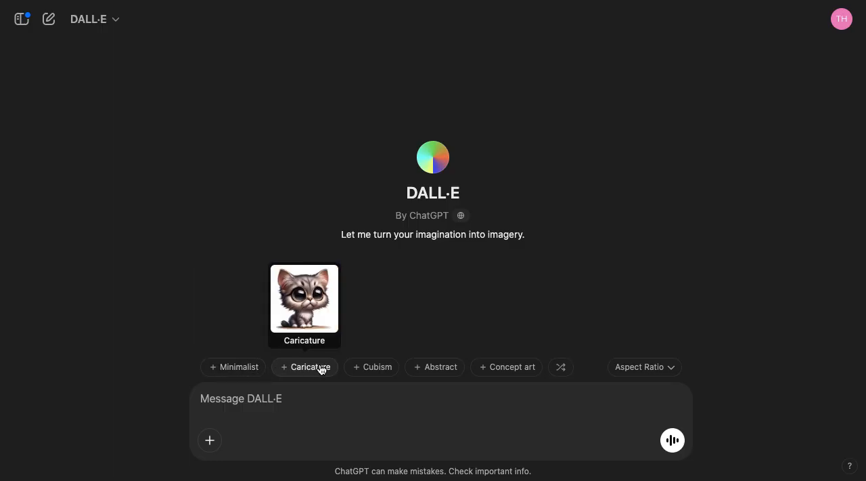
pyautogui.moveTo(437, 368)
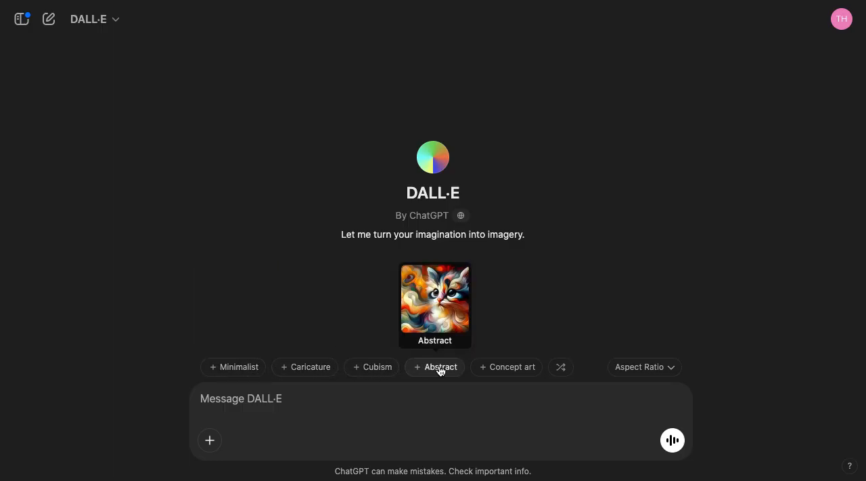
pyautogui.click(657, 373)
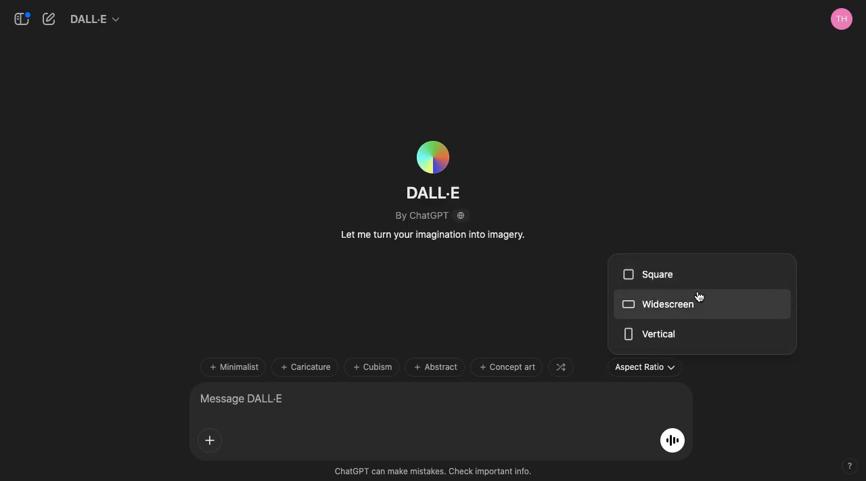
pyautogui.click(655, 311)
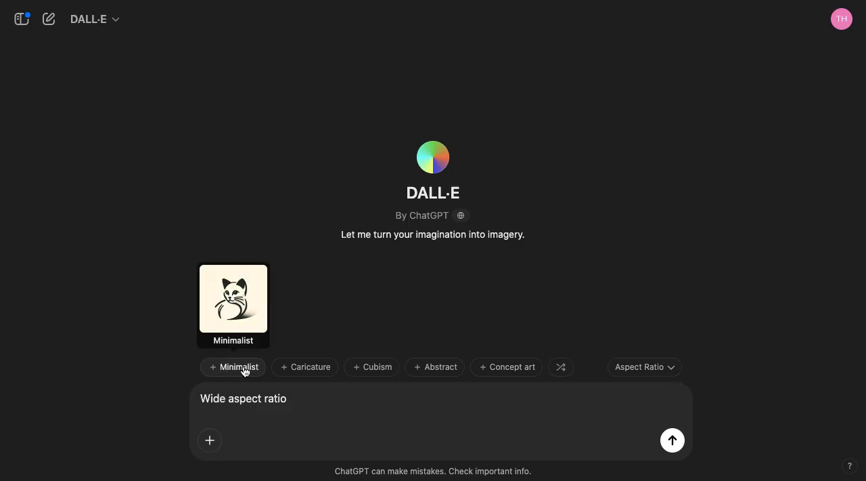
# Compare more style previews and add the Concept art style to the prompt
pyautogui.moveTo(386, 370)
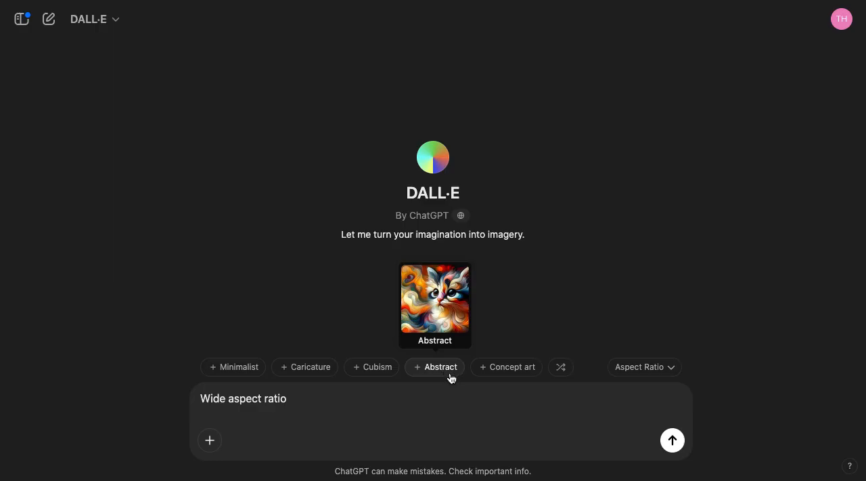
pyautogui.moveTo(535, 378)
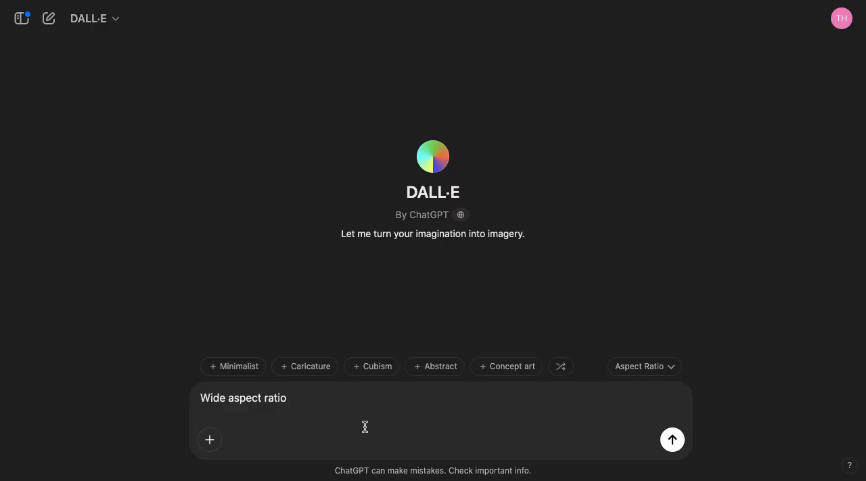
pyautogui.click(502, 367)
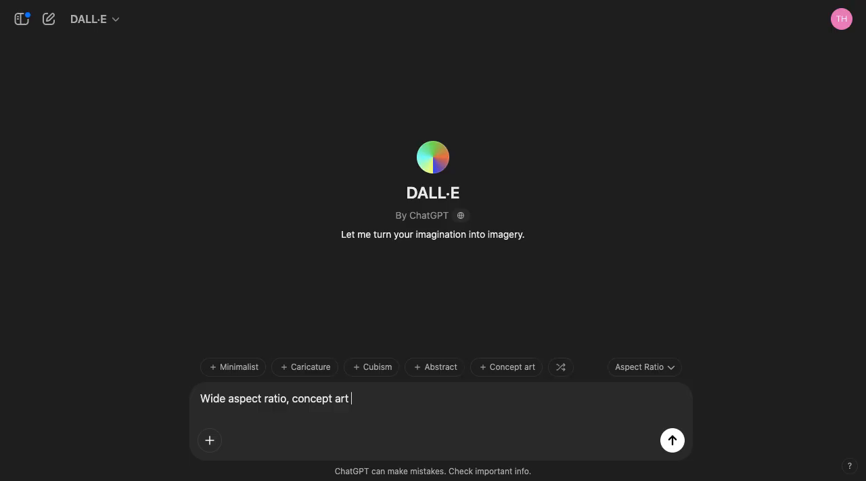
# Replace the aspect ratio and style text in the prompt with "A red apple sitting in a bowl on a marble countertop"
pyautogui.write('A')
pyautogui.moveTo(348, 398); pyautogui.dragTo(194, 383)
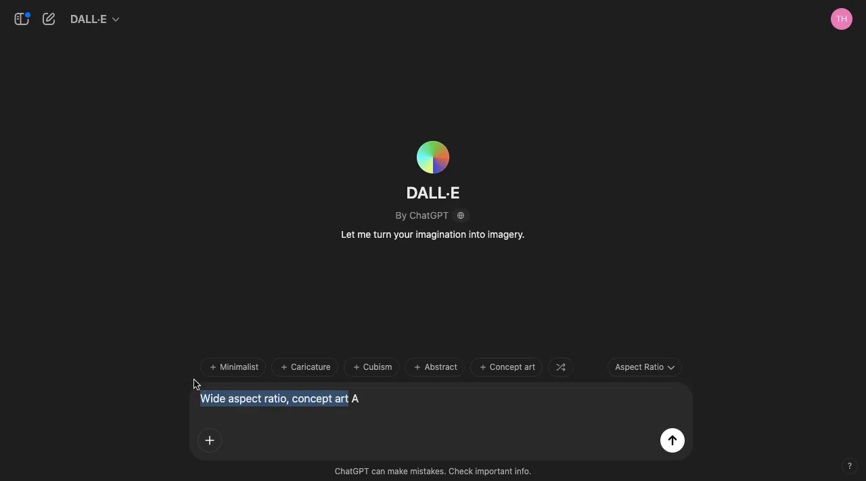
pyautogui.press('BackSpace')
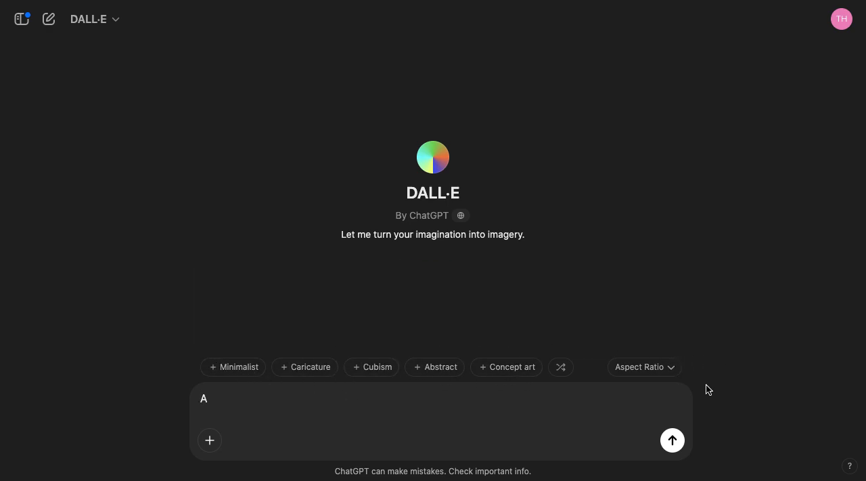
pyautogui.click(400, 402)
pyautogui.write('red apple siito')
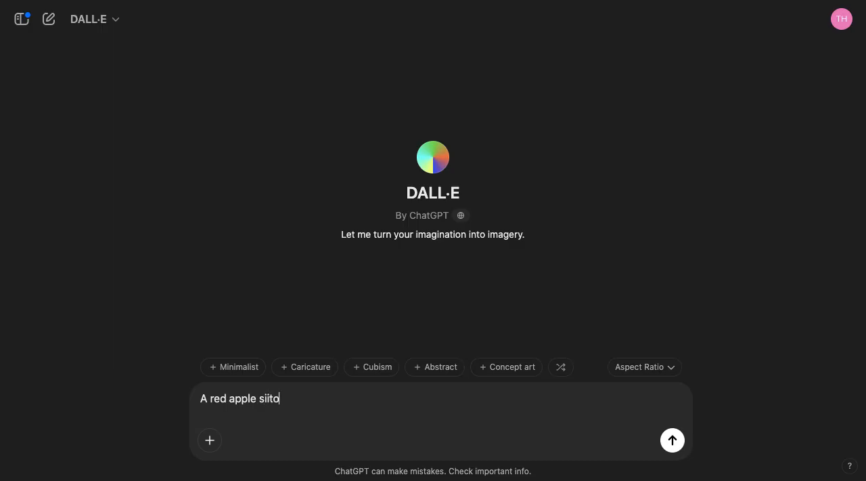
pyautogui.press('BackSpace')
pyautogui.press('BackSpace')
pyautogui.press('BackSpace')
pyautogui.write('tting in a bowl on a ')
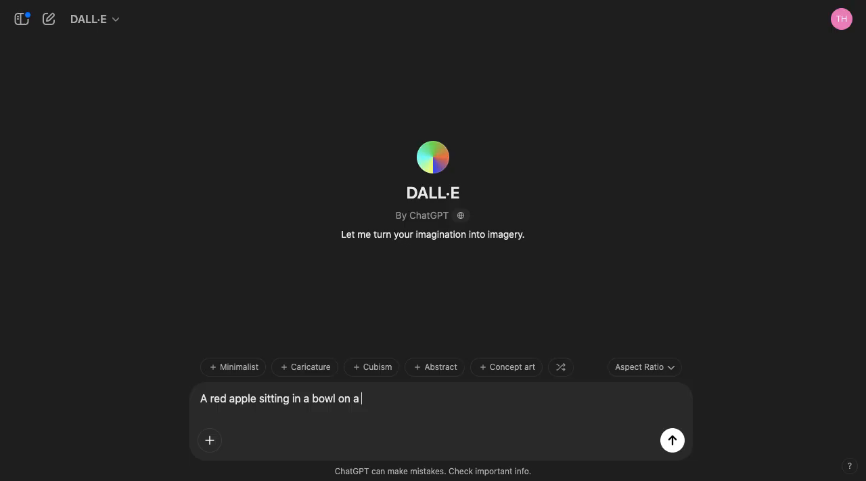
pyautogui.write('marble countertop')
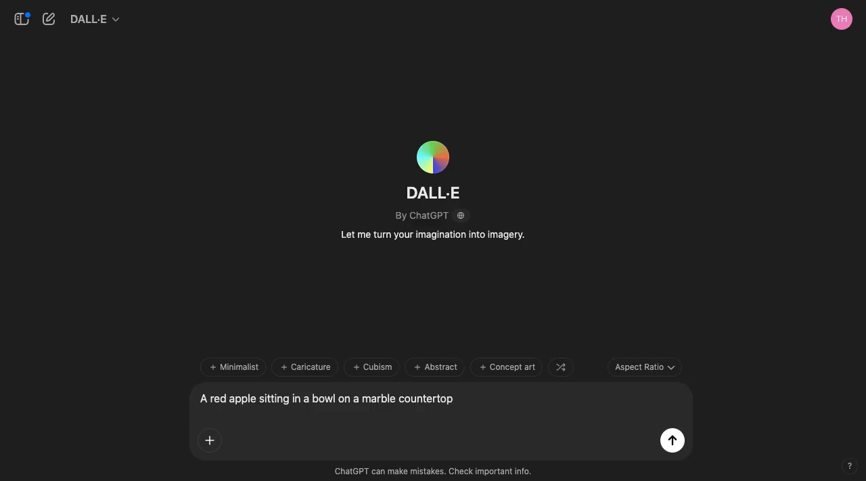
# Append ", natural light" to the end of the apple prompt
pyautogui.write(', natural light')
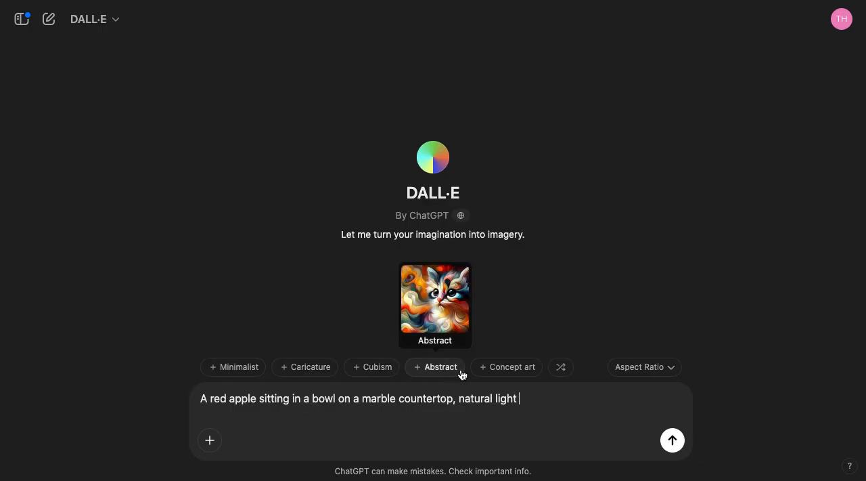
# Add the Concept art style and the Widescreen aspect ratio to the apple prompt, and generate the images
pyautogui.click(510, 373)
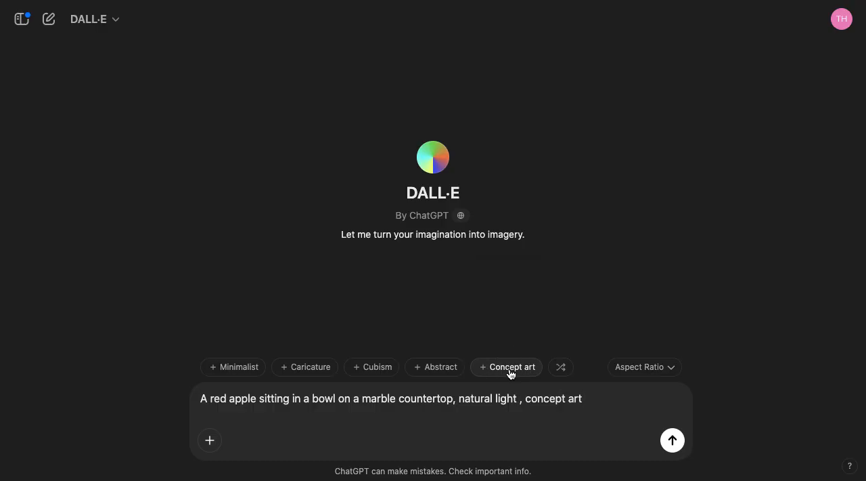
pyautogui.click(648, 369)
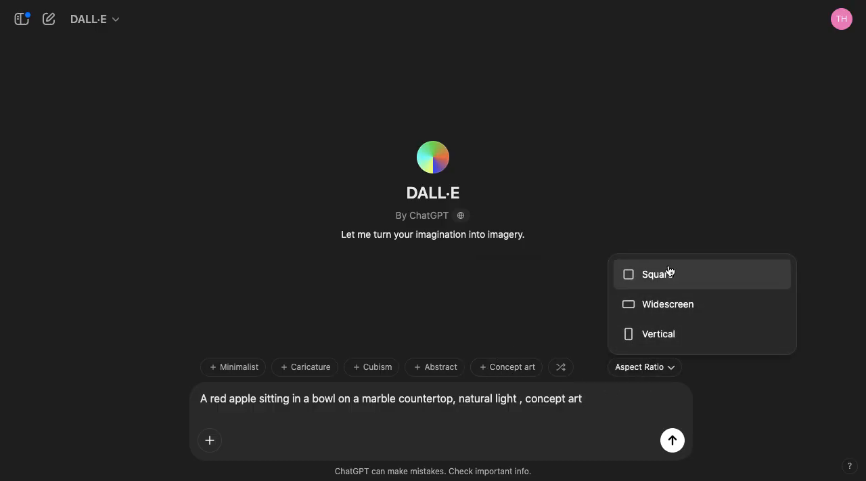
pyautogui.click(655, 311)
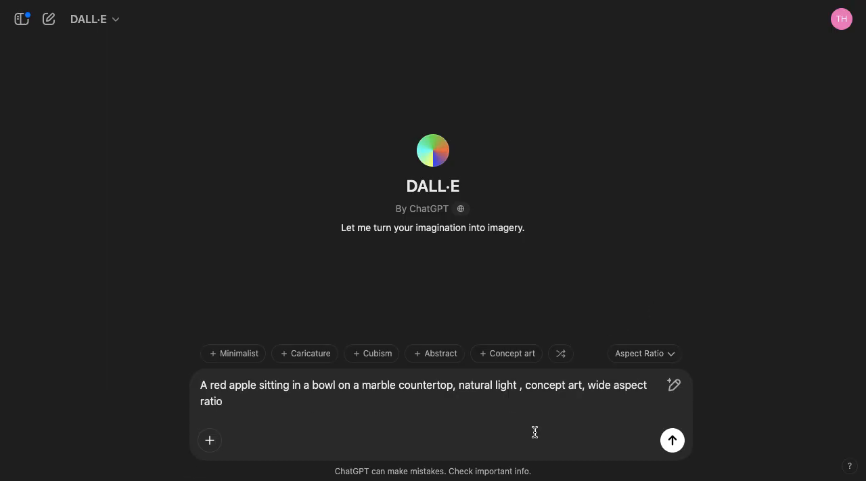
pyautogui.click(672, 441)
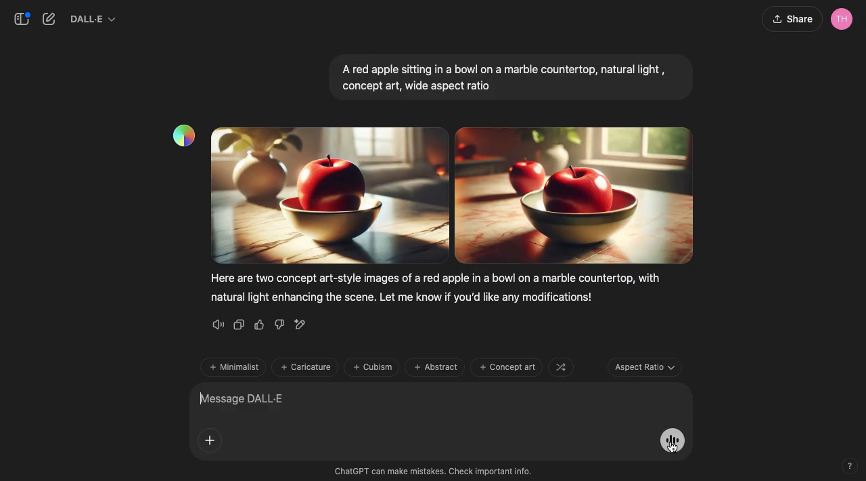
# View both generated apple images enlarged, one after the other, and return to the conversation
pyautogui.moveTo(487, 185)
pyautogui.moveTo(305, 216)
pyautogui.click(305, 216)
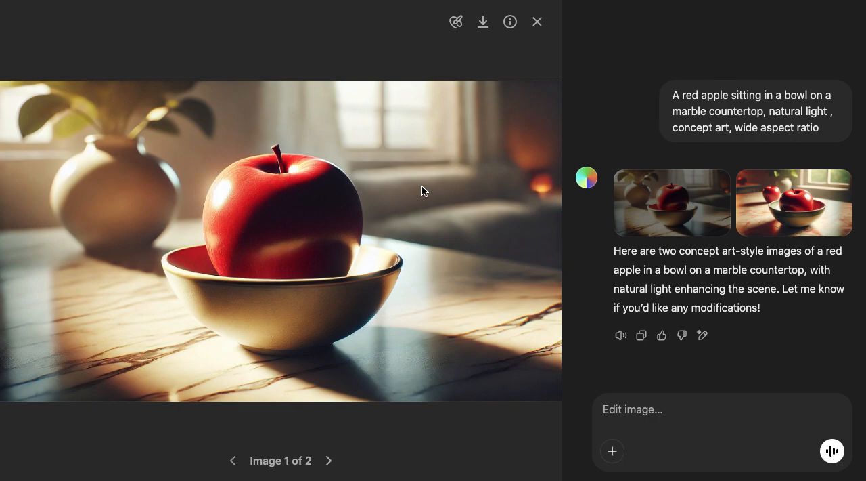
pyautogui.click(538, 22)
pyautogui.click(555, 202)
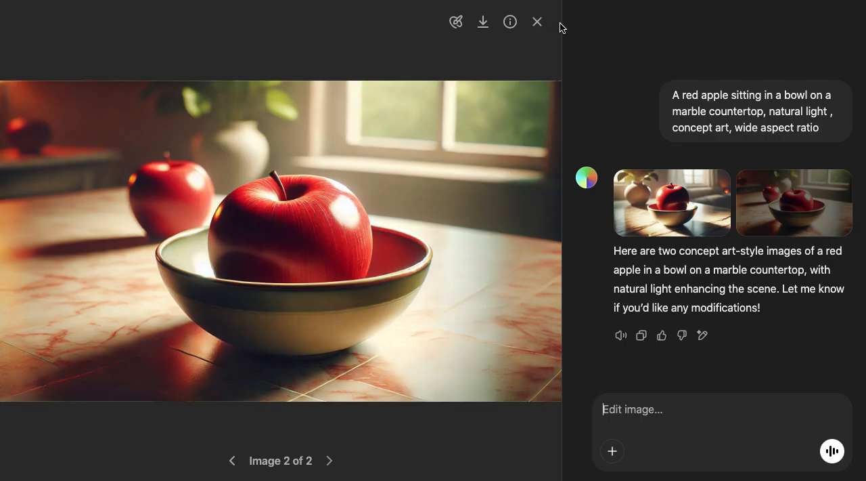
pyautogui.click(537, 29)
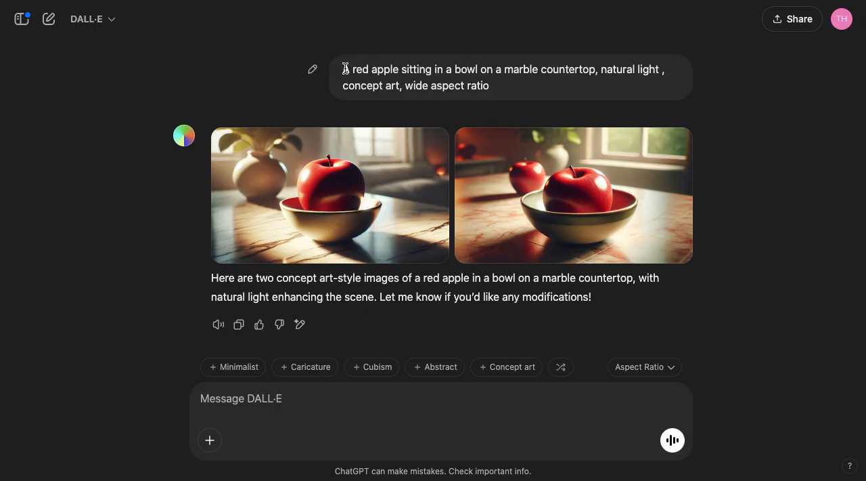
# Copy "A red apple sitting in a bowl on a marble countertop, natural light" from the sent prompt and switch to Midjourney
pyautogui.moveTo(343, 68); pyautogui.dragTo(662, 69)
pyautogui.hotkey('ctrl', 'c')
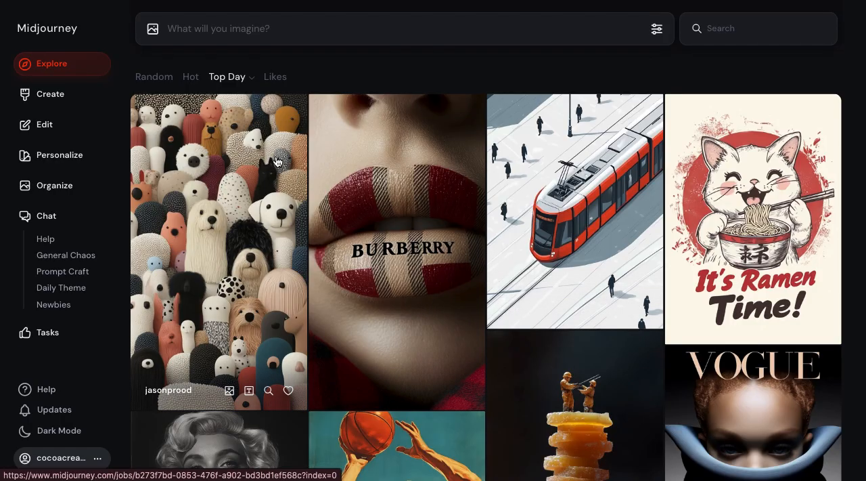
# Browse the Top Day images in Midjourney's Explore gallery to examine the range of subjects and styles
pyautogui.scroll(-3, 315, 369)
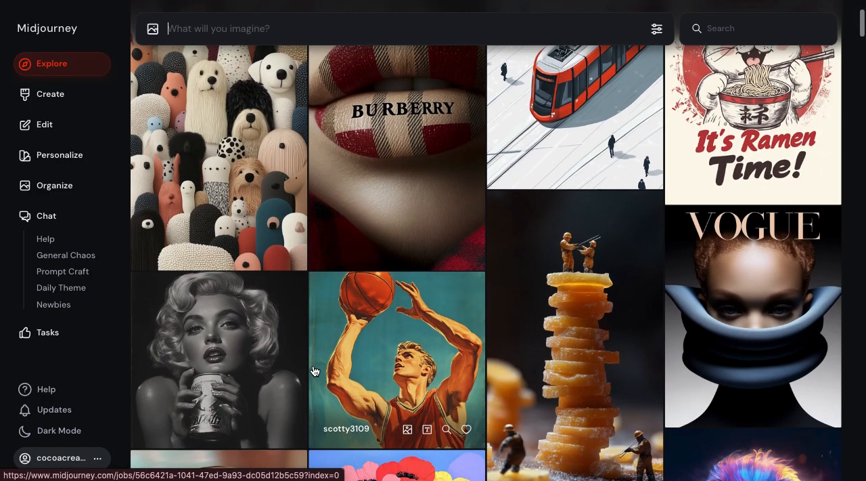
pyautogui.scroll(-2, 314, 371)
pyautogui.scroll(3, 315, 371)
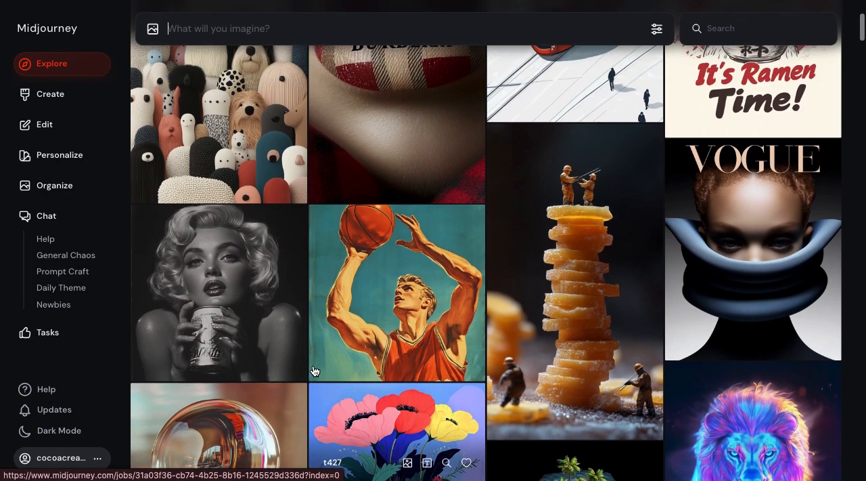
pyautogui.scroll(2, 315, 371)
pyautogui.scroll(-1, 314, 371)
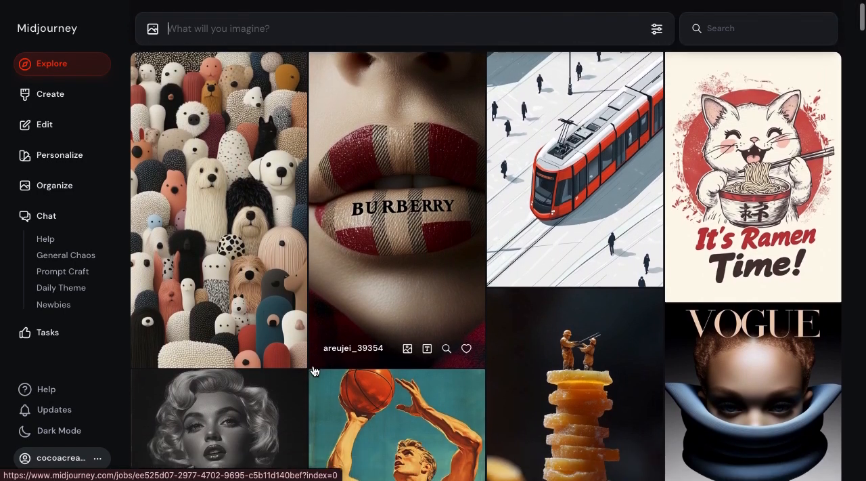
pyautogui.scroll(1, 315, 369)
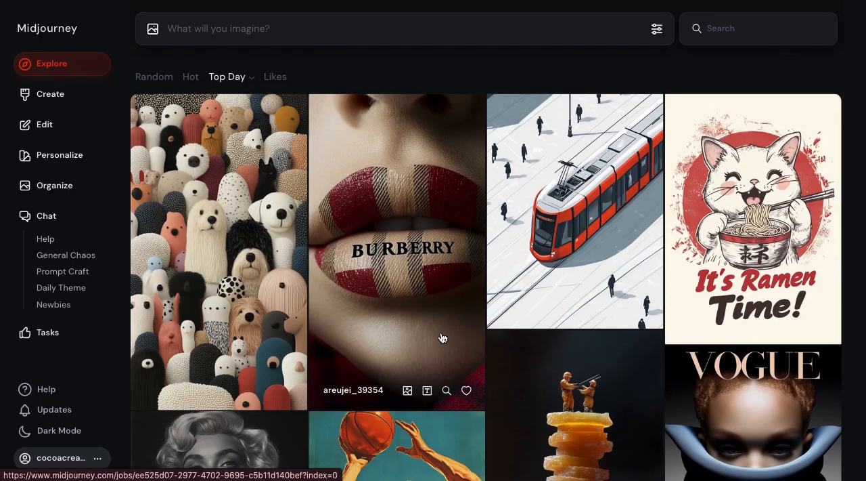
pyautogui.scroll(-4, 442, 338)
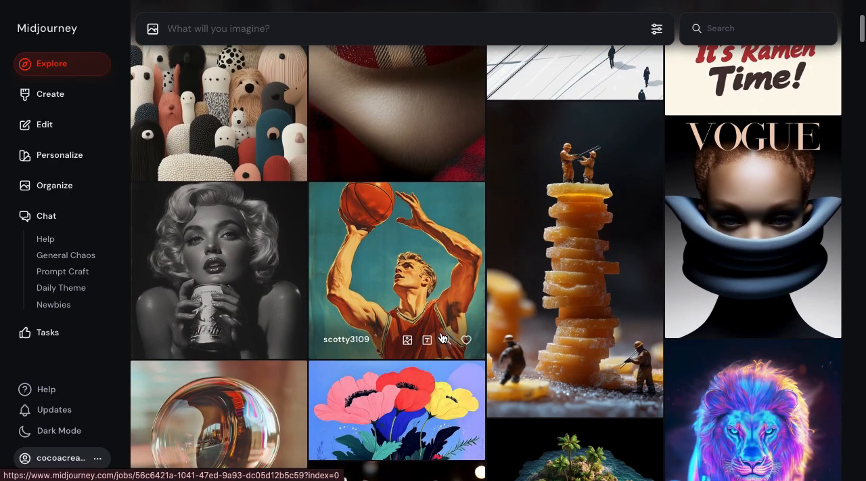
pyautogui.scroll(-4, 442, 337)
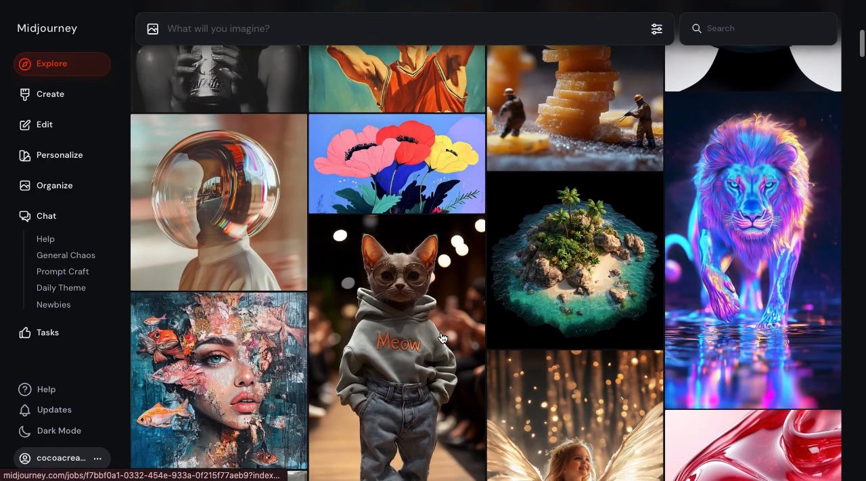
pyautogui.scroll(-5, 442, 338)
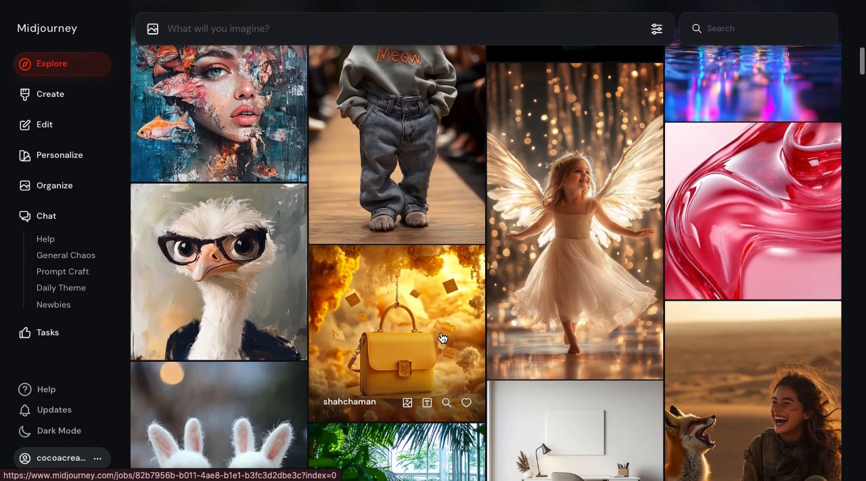
pyautogui.scroll(-4, 442, 337)
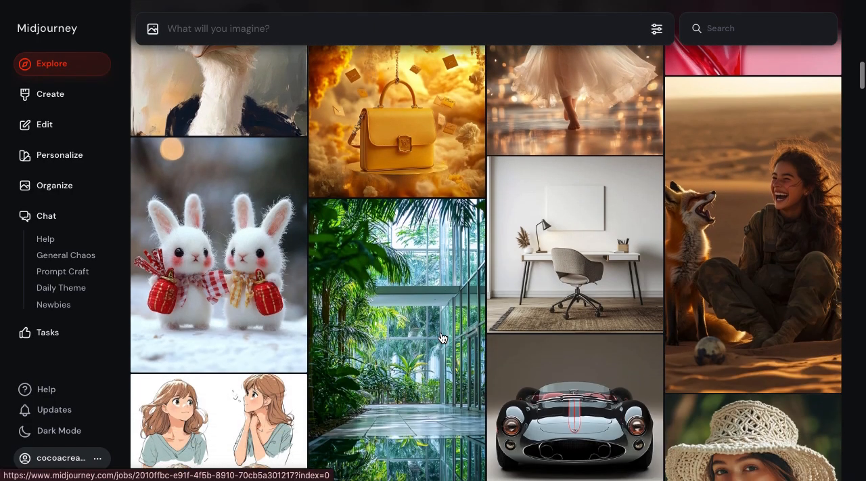
pyautogui.scroll(-4, 442, 338)
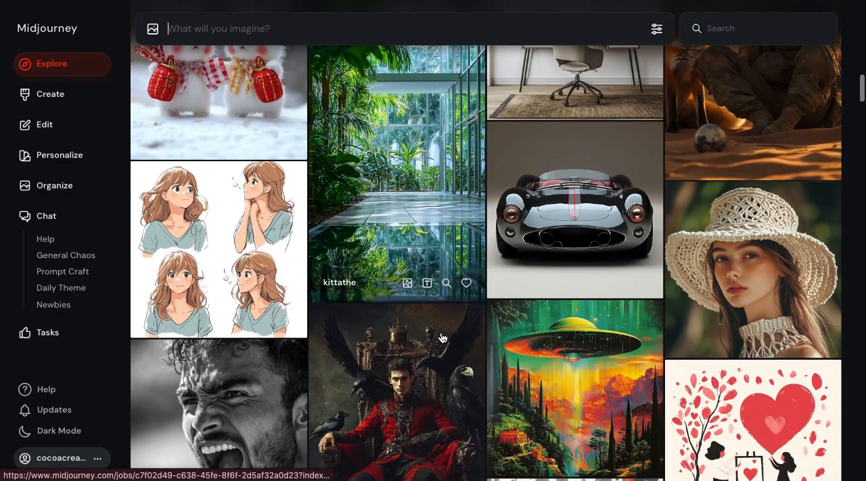
pyautogui.scroll(-5, 442, 337)
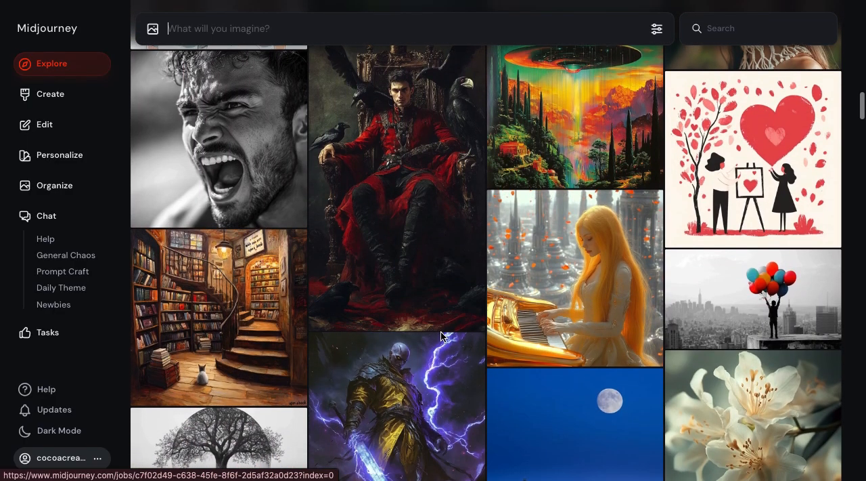
pyautogui.scroll(-3, 442, 337)
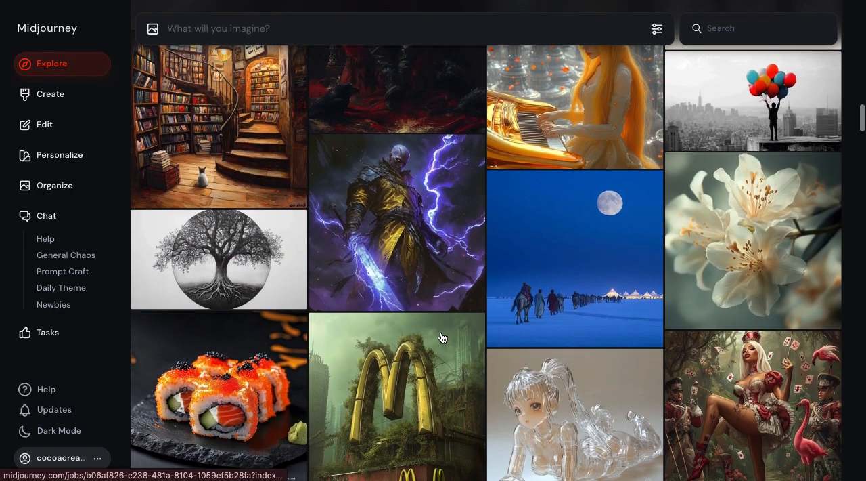
pyautogui.scroll(-5, 442, 338)
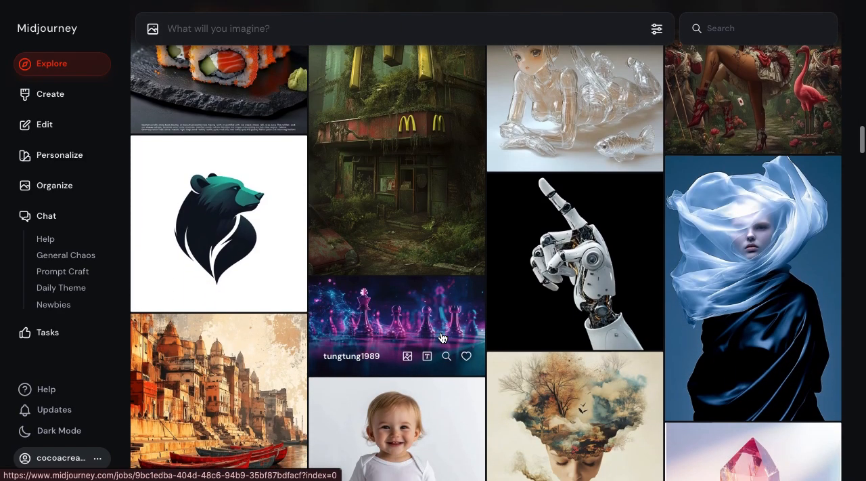
pyautogui.scroll(-9, 442, 337)
pyautogui.scroll(-5, 442, 337)
pyautogui.scroll(6, 441, 338)
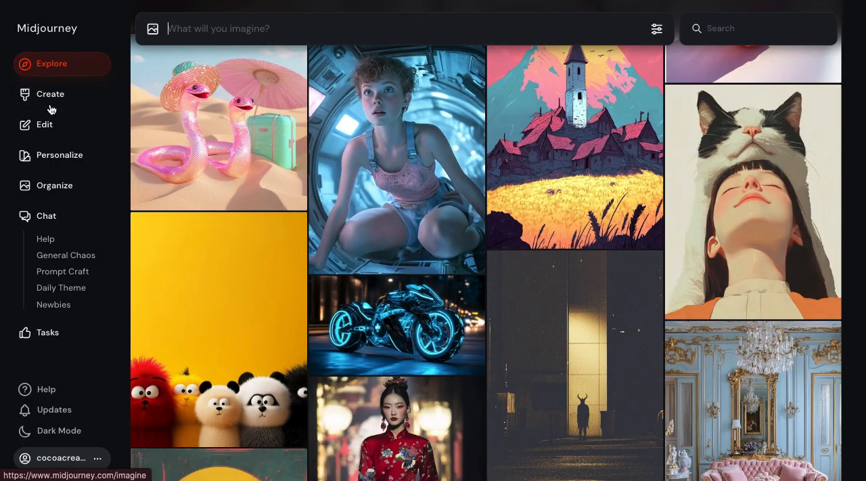
# Open Midjourney's Create page and paste the prompt "A red apple sitting in a bowl on a marble countertop, natural light"
pyautogui.click(49, 100)
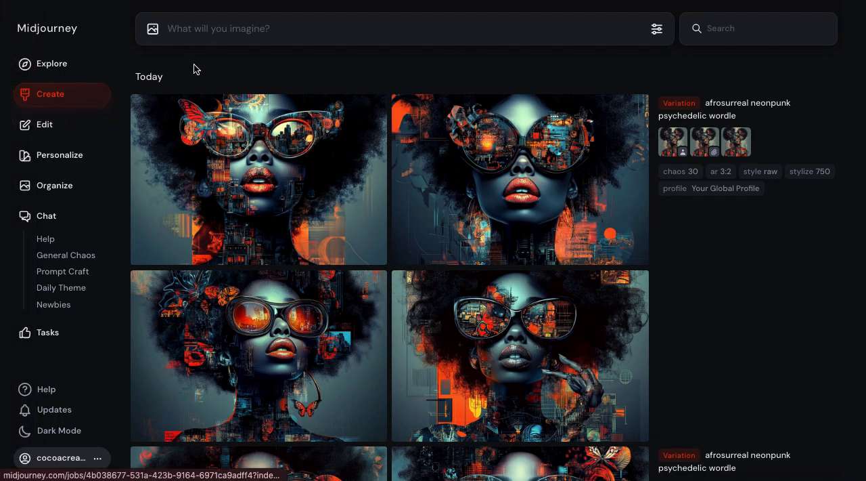
pyautogui.hotkey('ctrl', 'v')
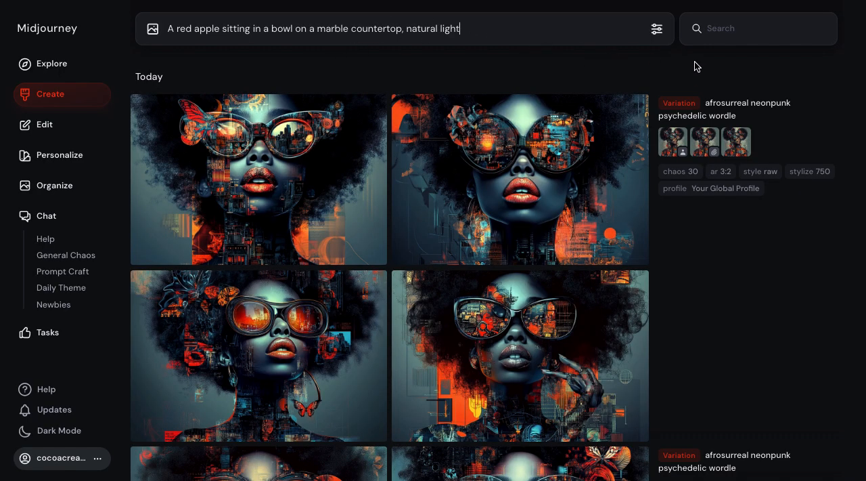
# Review the image size, aesthetics, model and speed settings, including the available model versions, and close the settings
pyautogui.click(656, 29)
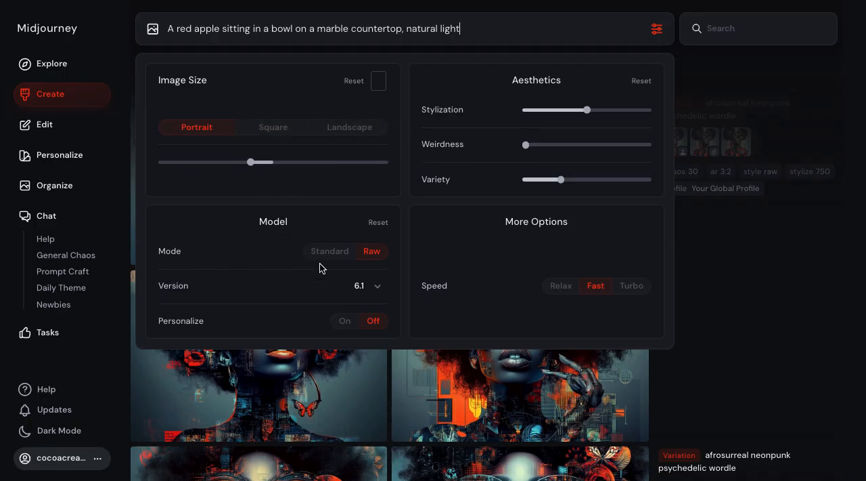
pyautogui.click(380, 289)
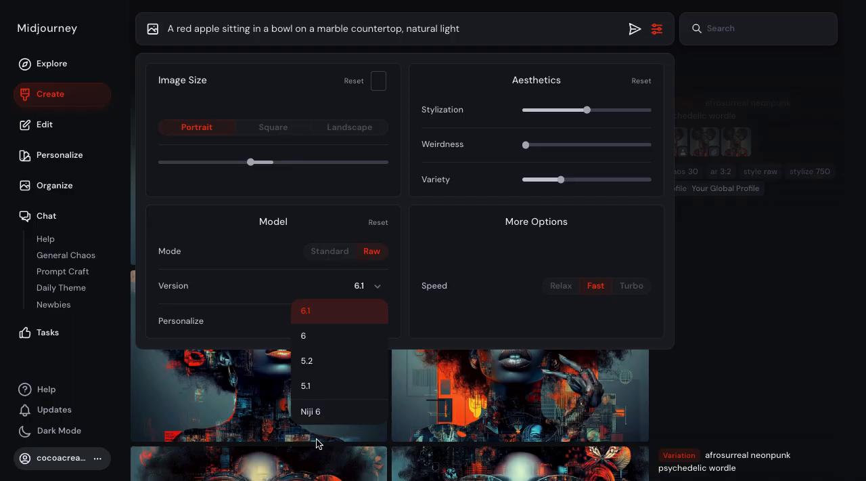
pyautogui.click(261, 292)
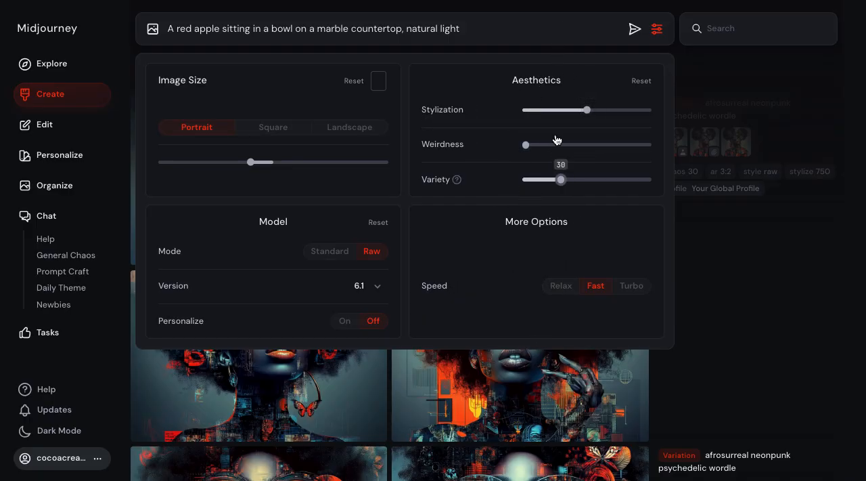
pyautogui.click(657, 30)
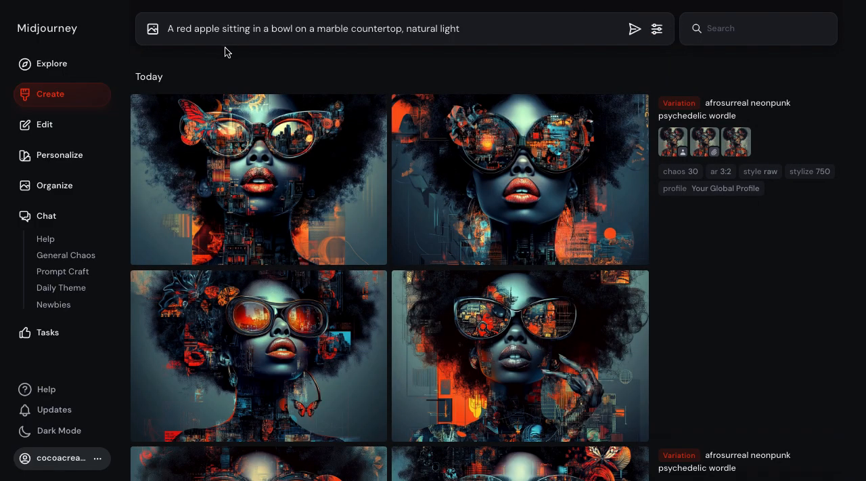
# Submit the red apple prompt to generate images with the current settings
pyautogui.click(499, 31)
pyautogui.press('Return')
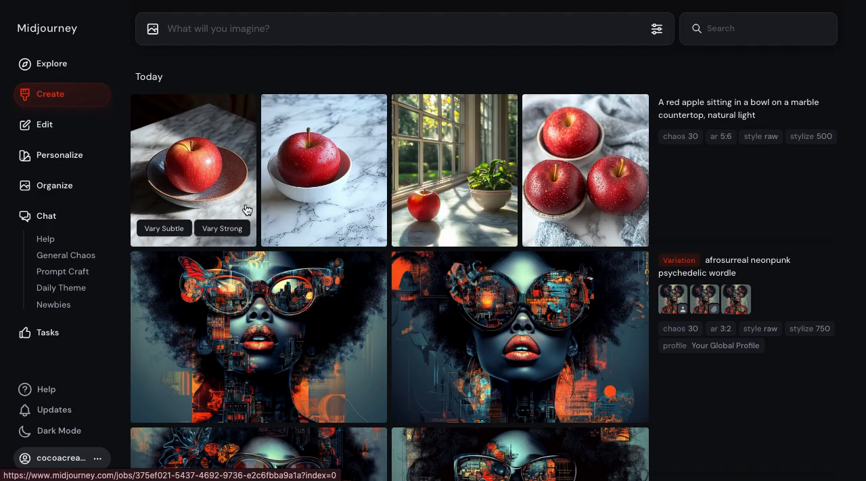
# View the four generated apple images enlarged in turn, and return to the Create page overview
pyautogui.click(193, 179)
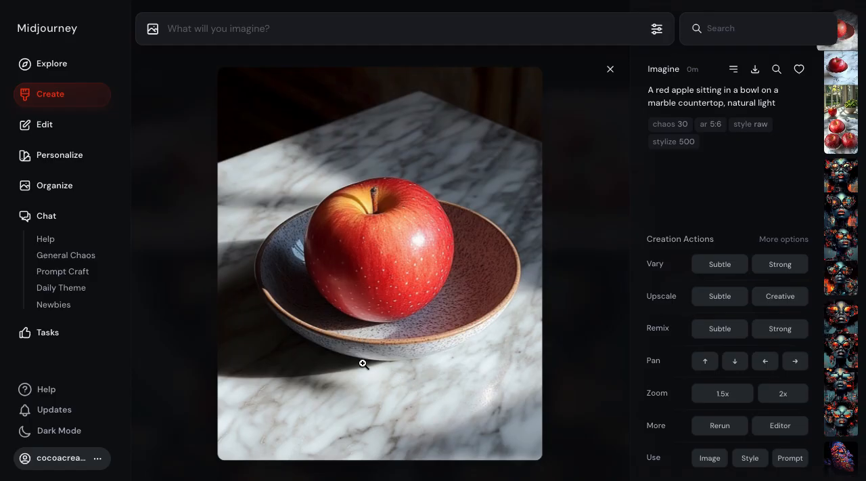
pyautogui.press('Right')
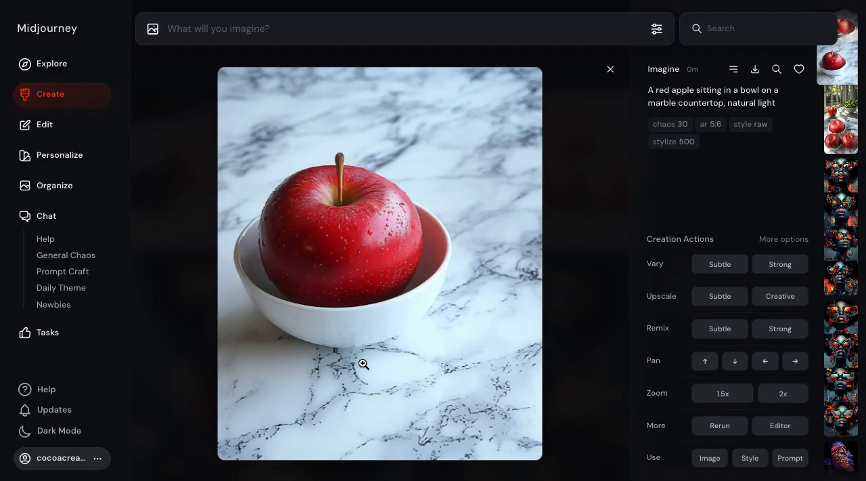
pyautogui.press('Right')
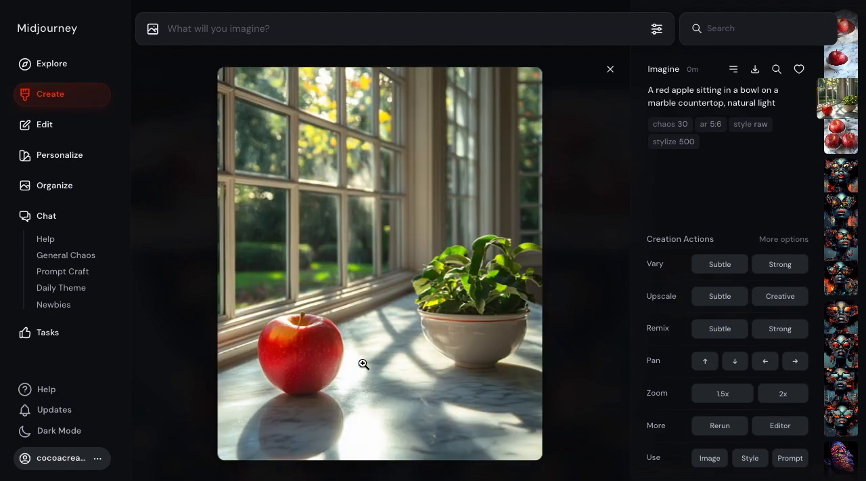
pyautogui.press('Right')
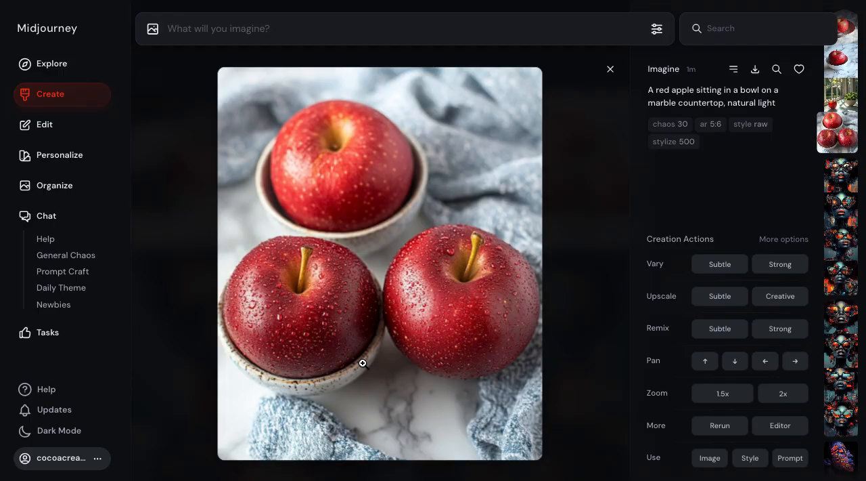
pyautogui.press('Down')
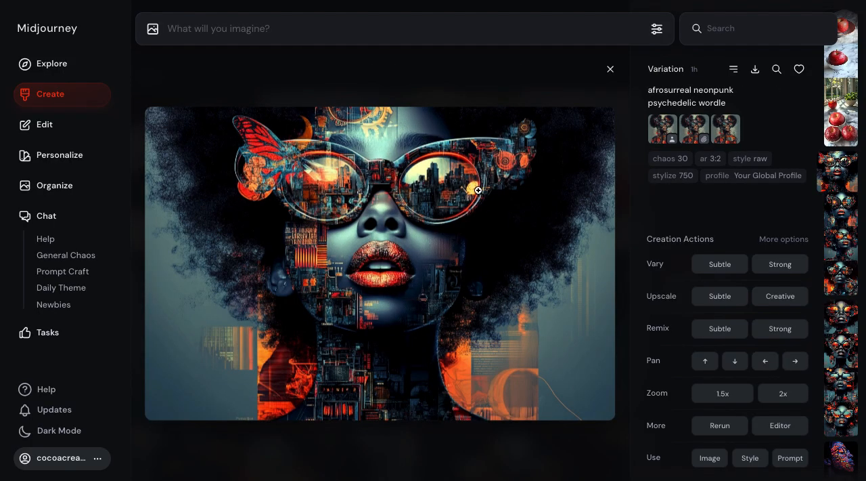
pyautogui.click(610, 71)
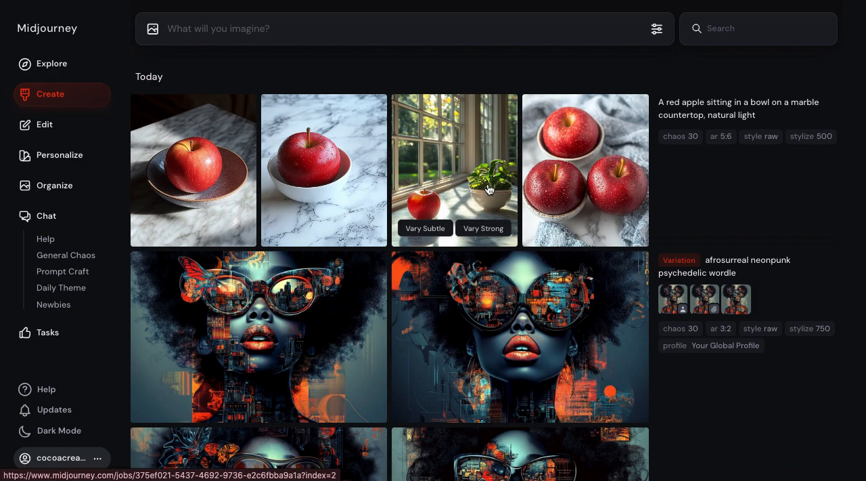
pyautogui.moveTo(744, 228)
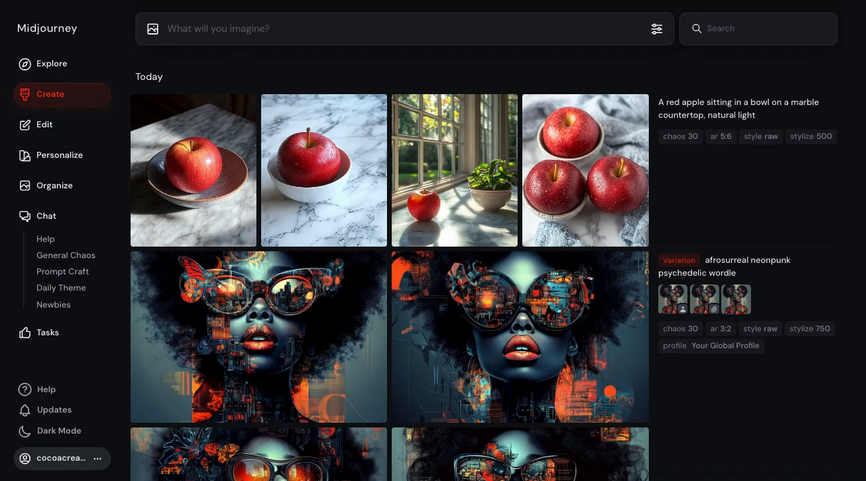
# Switch from Midjourney back to ChatGPT and start a new chat outside the DALL·E GPT
pyautogui.moveTo(166, 1)
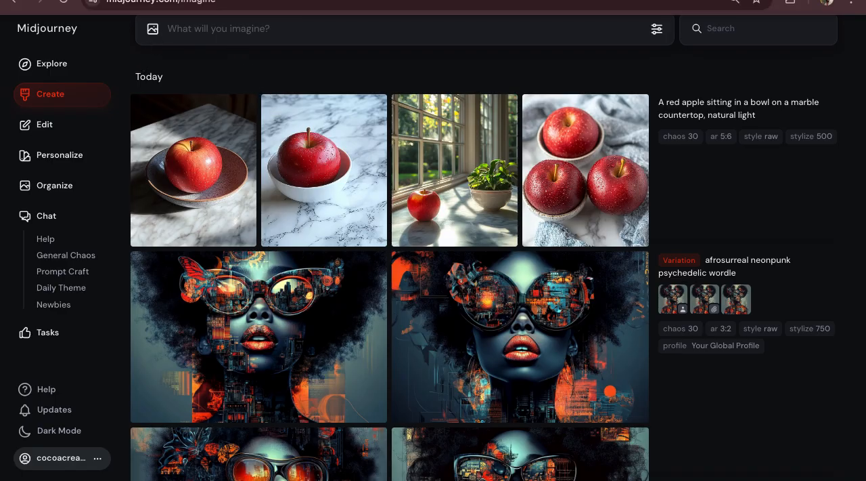
pyautogui.moveTo(248, 126)
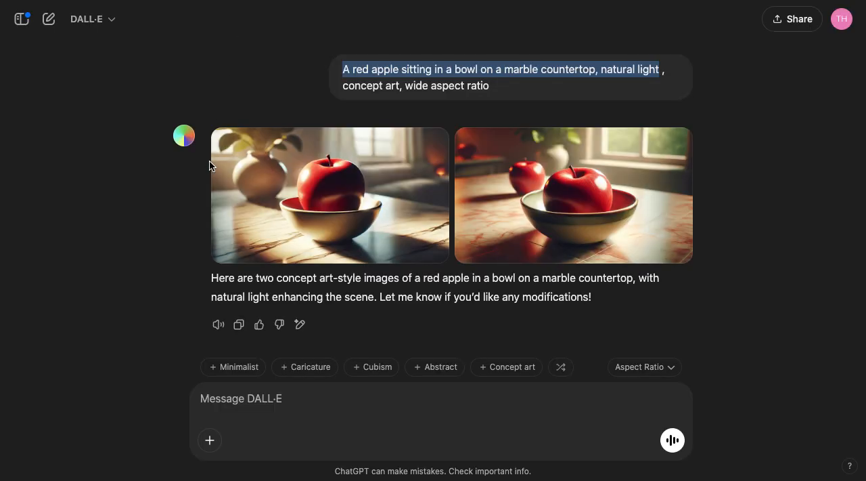
pyautogui.click(89, 27)
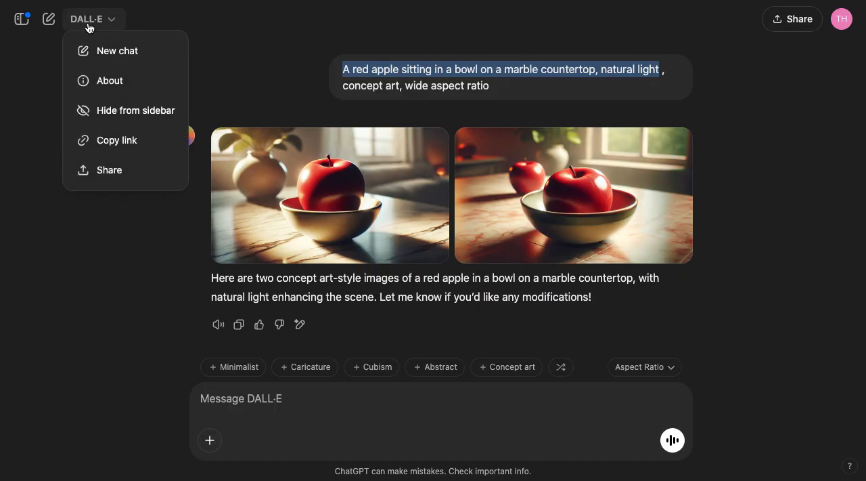
pyautogui.click(212, 32)
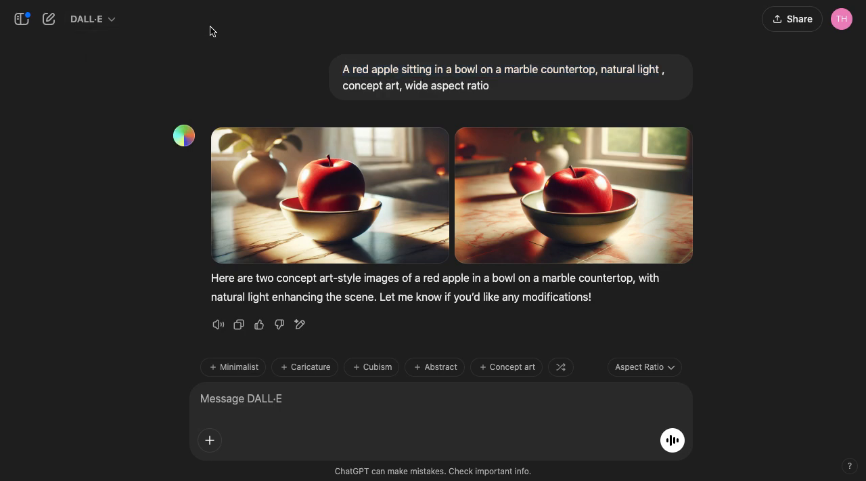
pyautogui.click(50, 24)
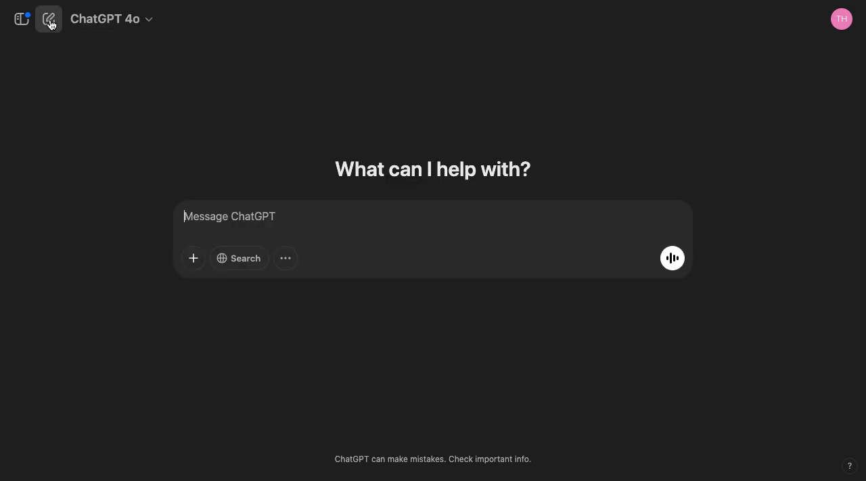
# Send the message "Help me write a prompt for A red apple sitting in a bowl on a marble countertop, natural light"
pyautogui.click(204, 219)
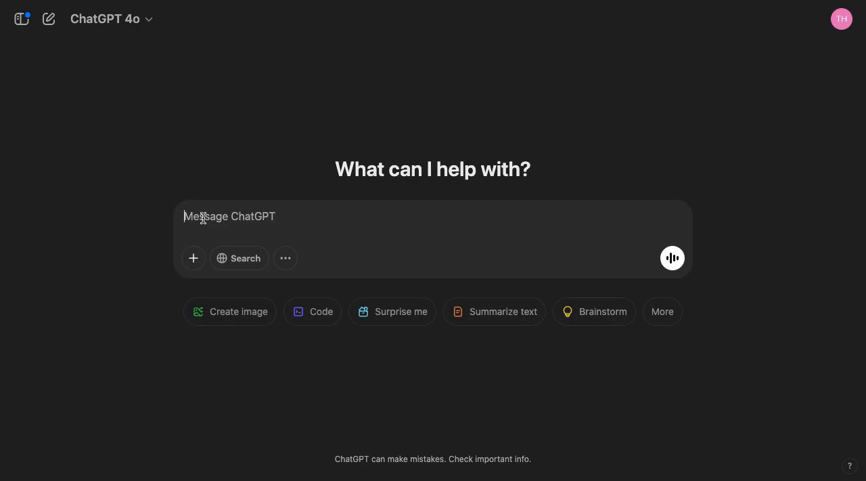
pyautogui.write('Hel')
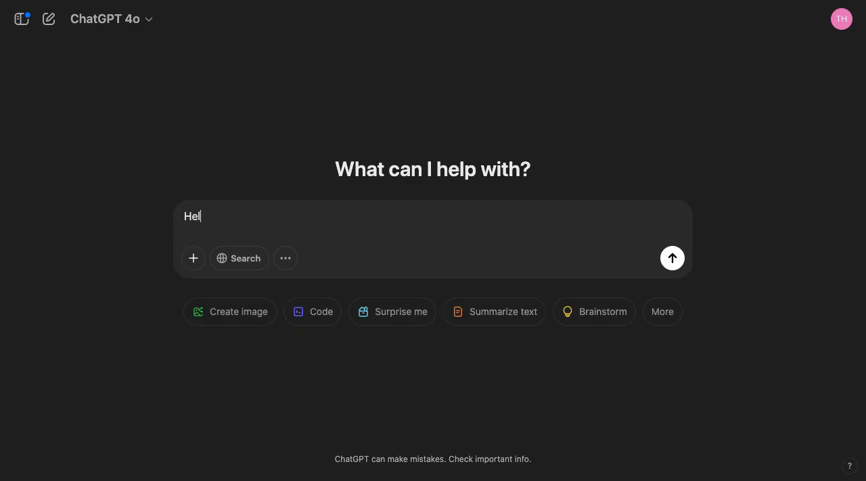
pyautogui.write('p me ')
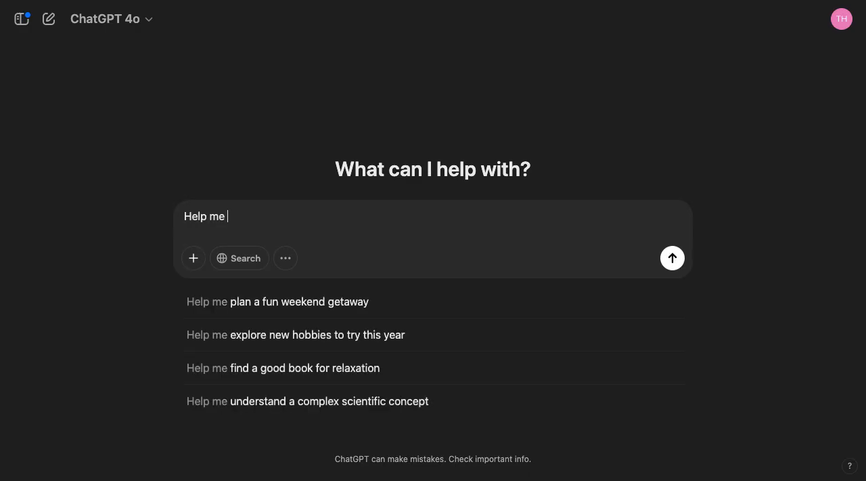
pyautogui.write('write ')
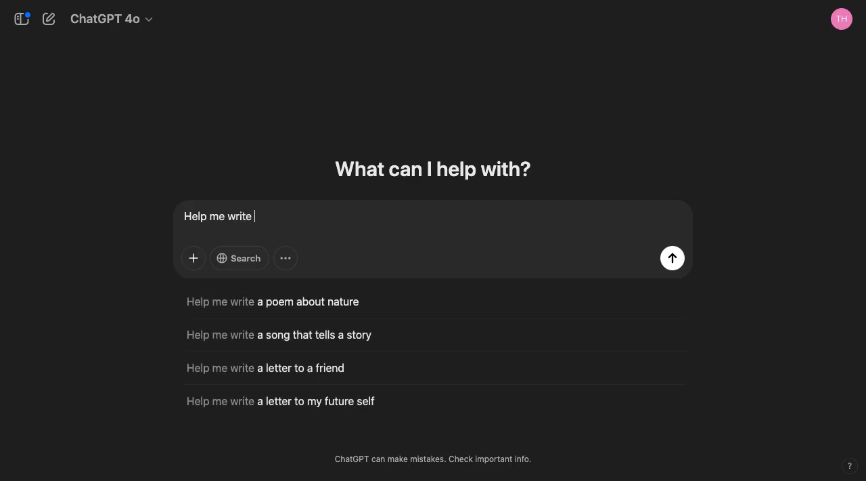
pyautogui.write('a pro')
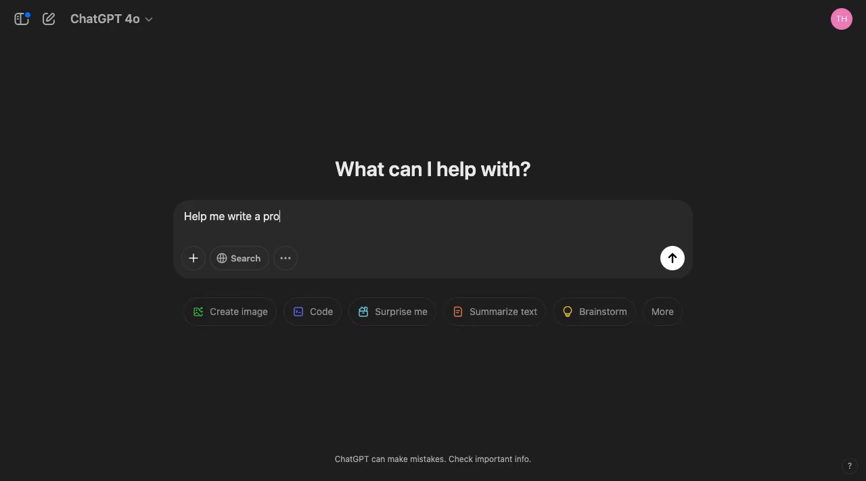
pyautogui.write('mpt for')
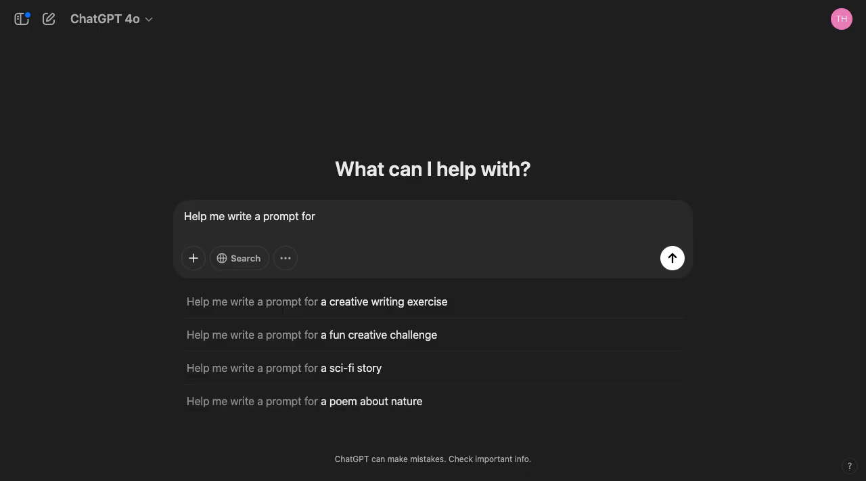
pyautogui.write('A red apple sitting in a bowl on a marble countertop, natural light')
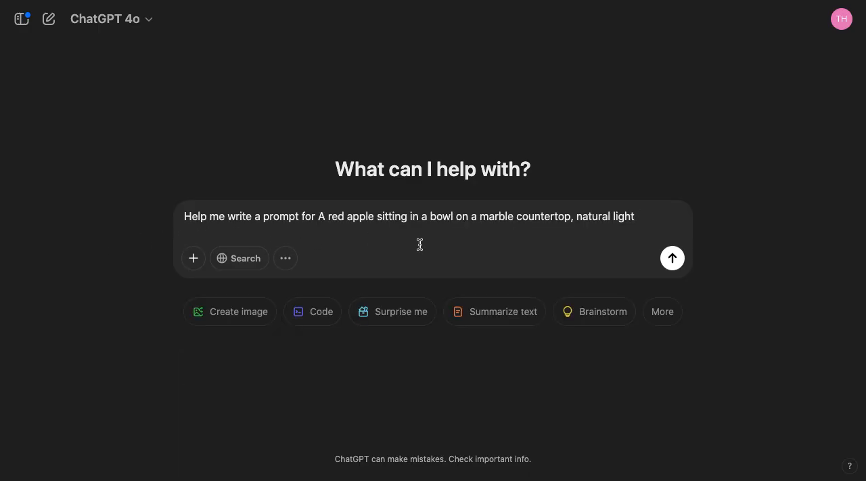
pyautogui.click(673, 258)
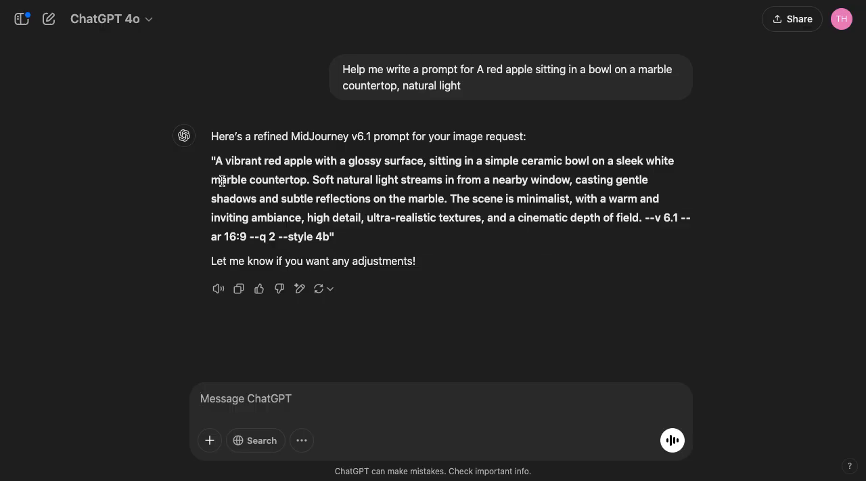
# Copy the refined prompt from "A vibrant red apple" to "depth of field.", without its parameters, into Midjourney and generate the images
pyautogui.moveTo(215, 158); pyautogui.dragTo(645, 223)
pyautogui.hotkey('ctrl', 'c')
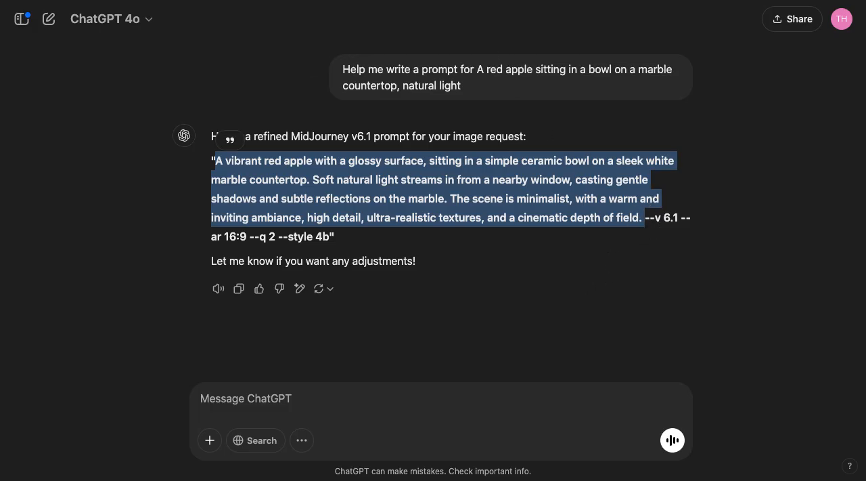
pyautogui.hotkey('ctrl', 'Tab')
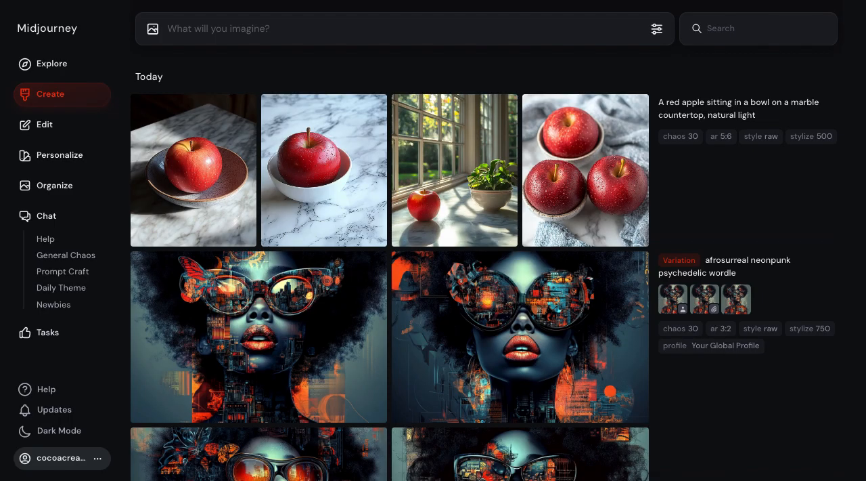
pyautogui.click(176, 29)
pyautogui.hotkey('ctrl', 'v')
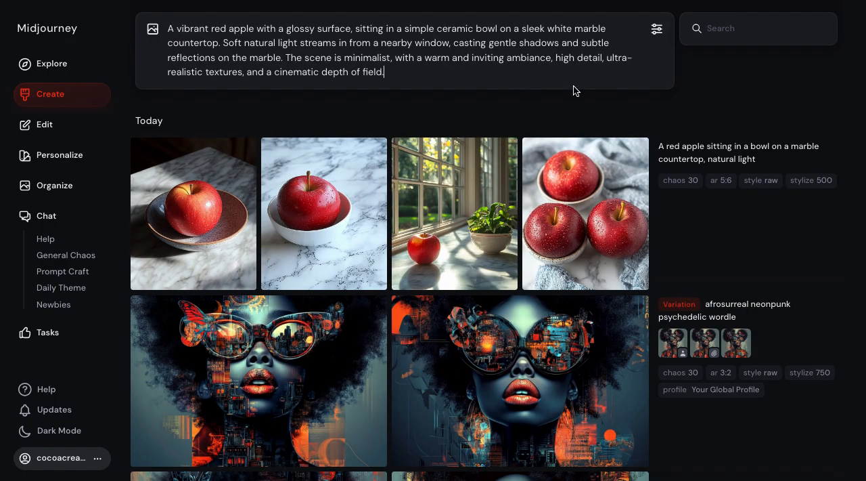
pyautogui.press('Return')
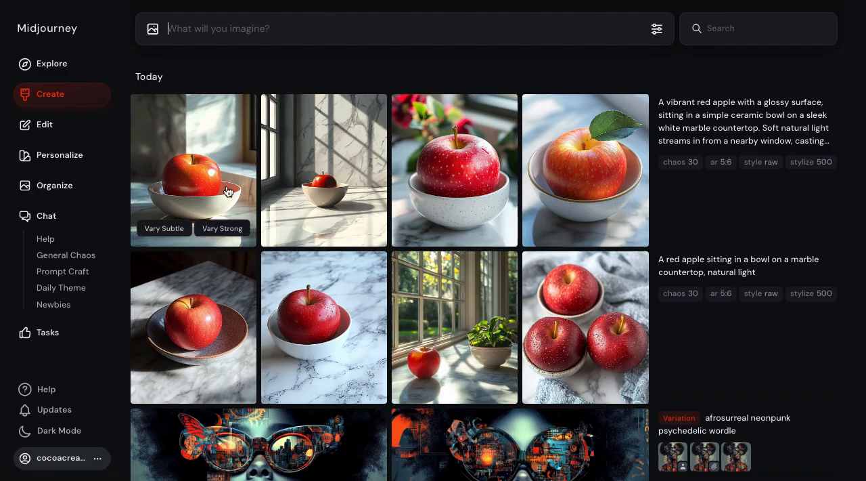
# View the first and second images of the new apple set enlarged, recheck the first, and return to the Create overview
pyautogui.click(219, 121)
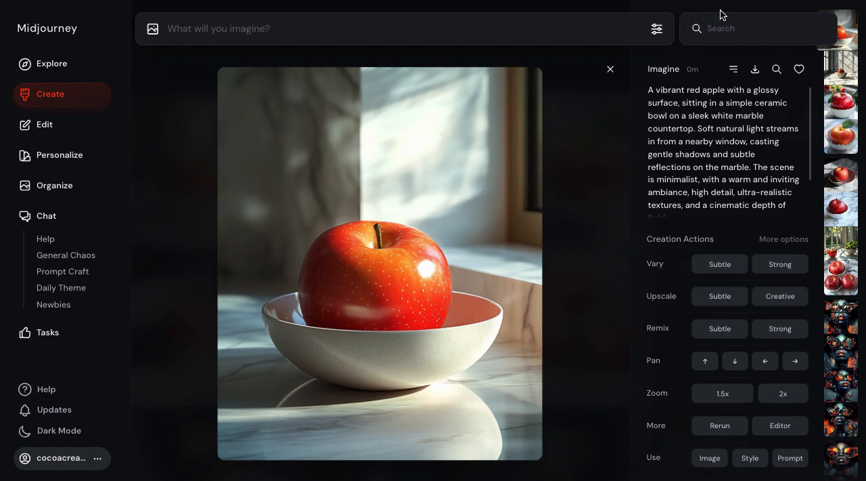
pyautogui.click(611, 69)
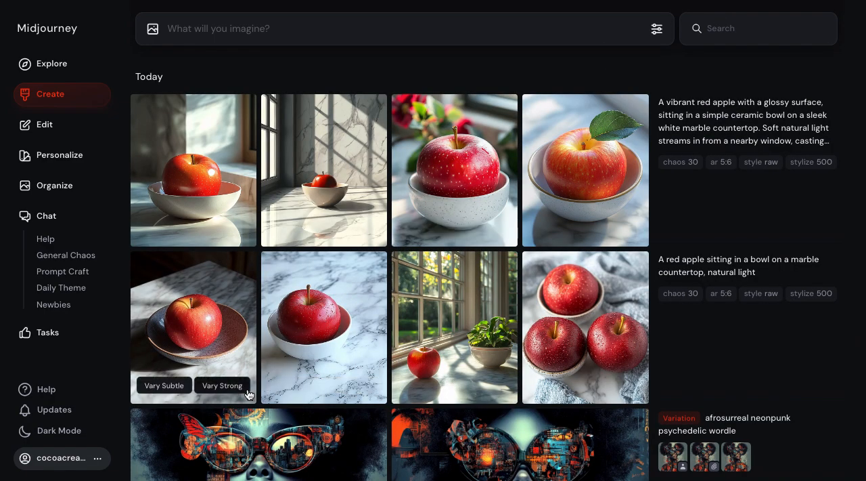
pyautogui.click(324, 157)
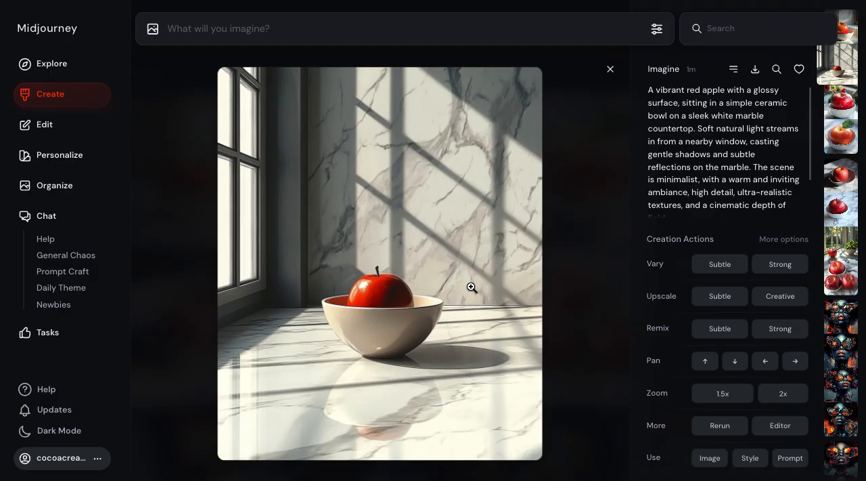
pyautogui.click(611, 69)
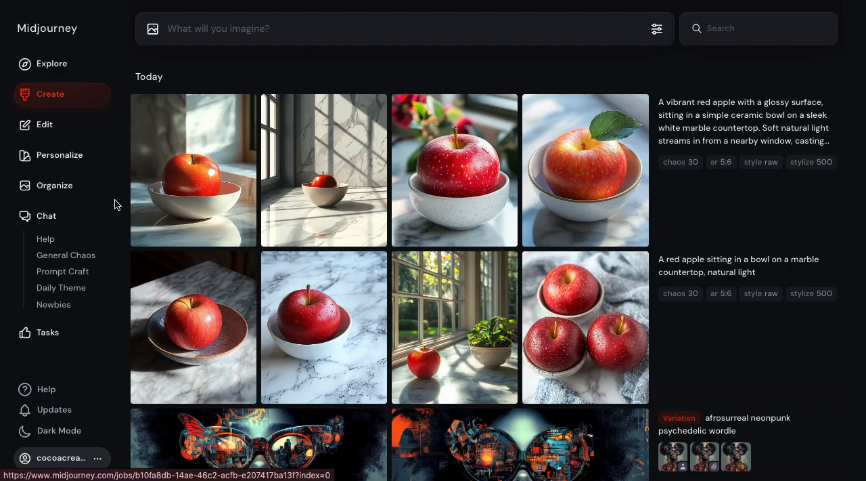
pyautogui.click(168, 182)
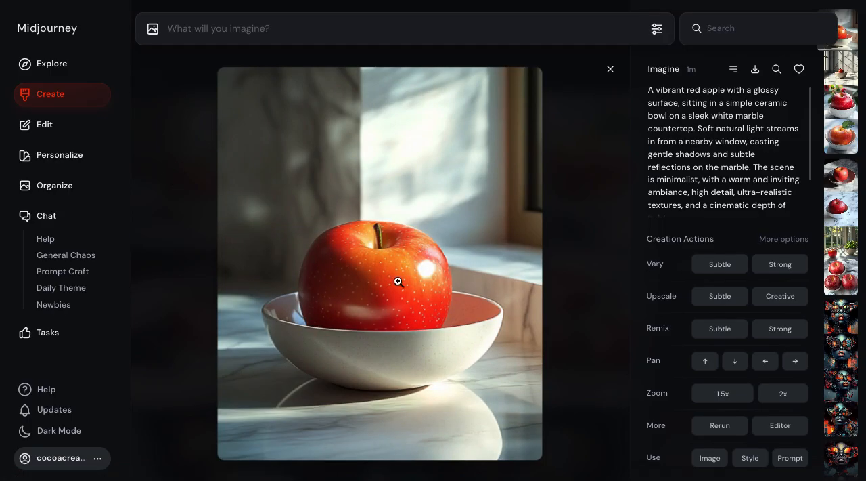
pyautogui.click(611, 68)
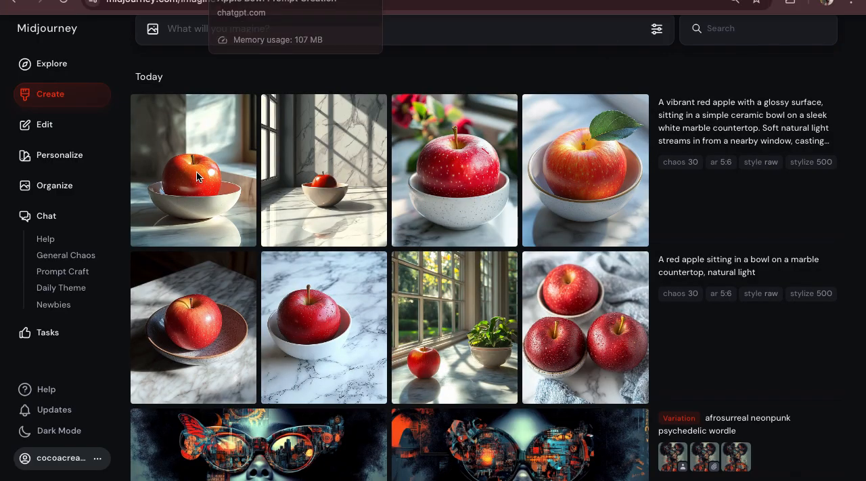
# Search Midjourney's Explore gallery for "apple", and extend the search to "apple in bowl"
pyautogui.click(56, 62)
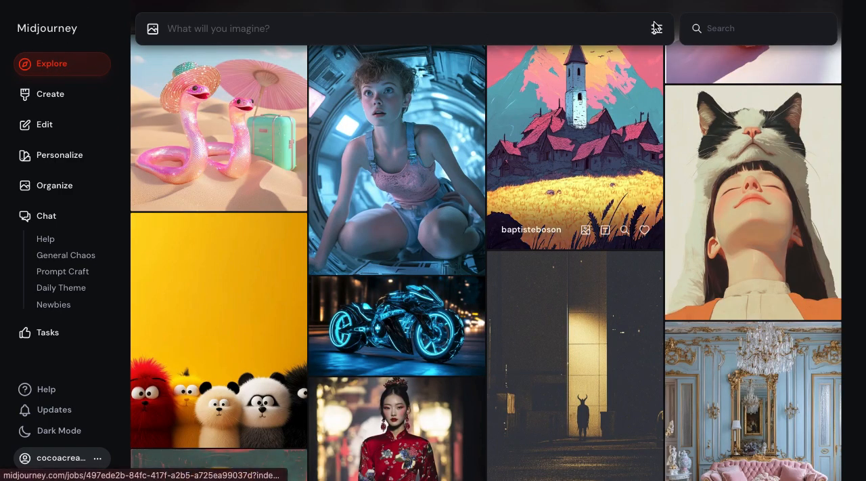
pyautogui.click(729, 28)
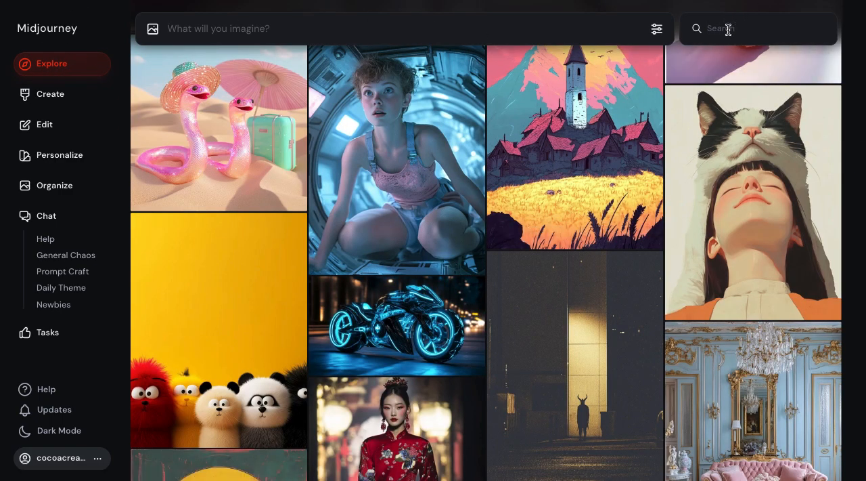
pyautogui.write('apple')
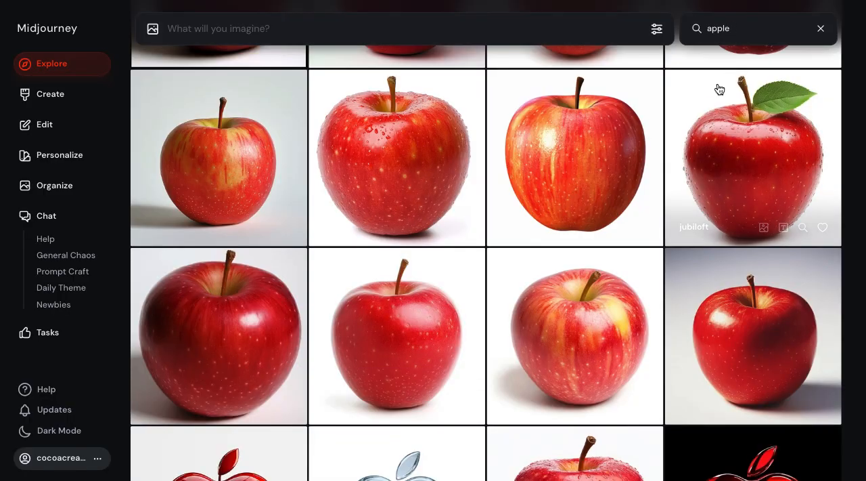
pyautogui.click(744, 30)
pyautogui.write('in bow')
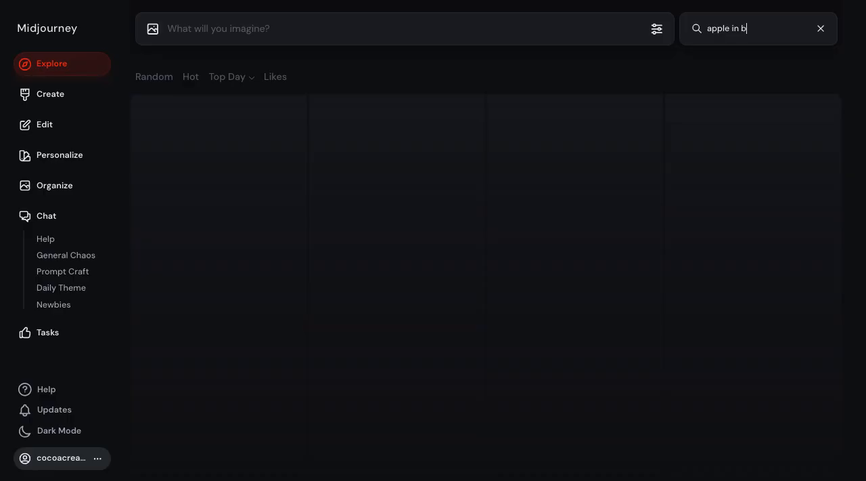
pyautogui.write('l')
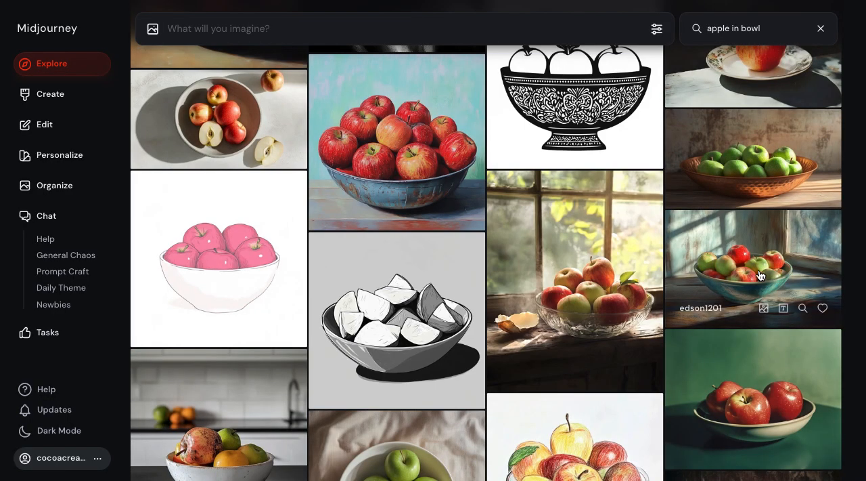
# Browse the community images found for "apple in bowl", examining their different styles and compositions
pyautogui.scroll(10, 622, 246)
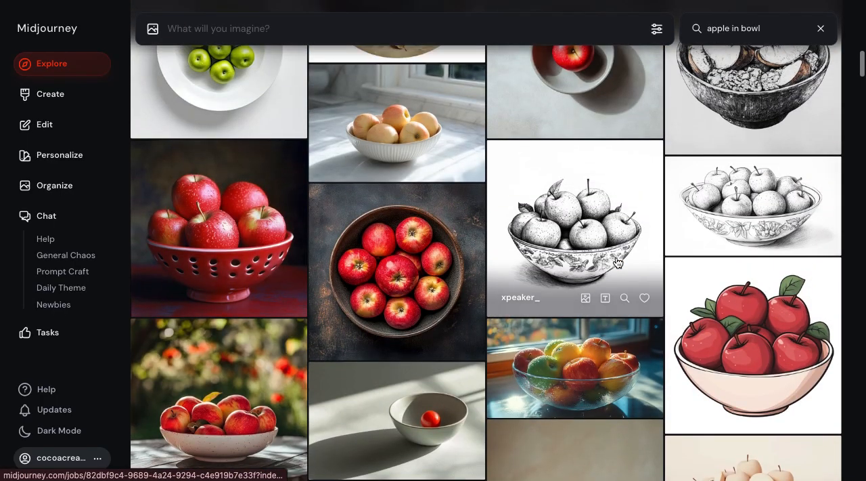
pyautogui.scroll(8, 617, 262)
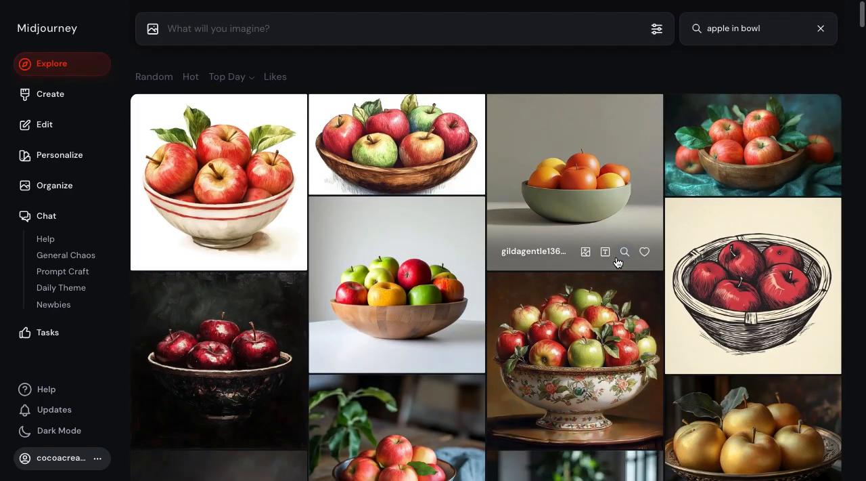
pyautogui.scroll(-12, 487, 323)
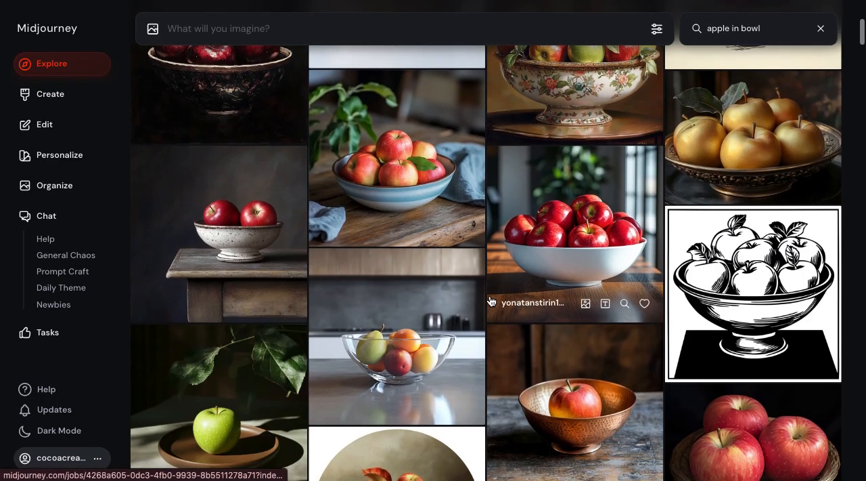
pyautogui.scroll(-10, 491, 302)
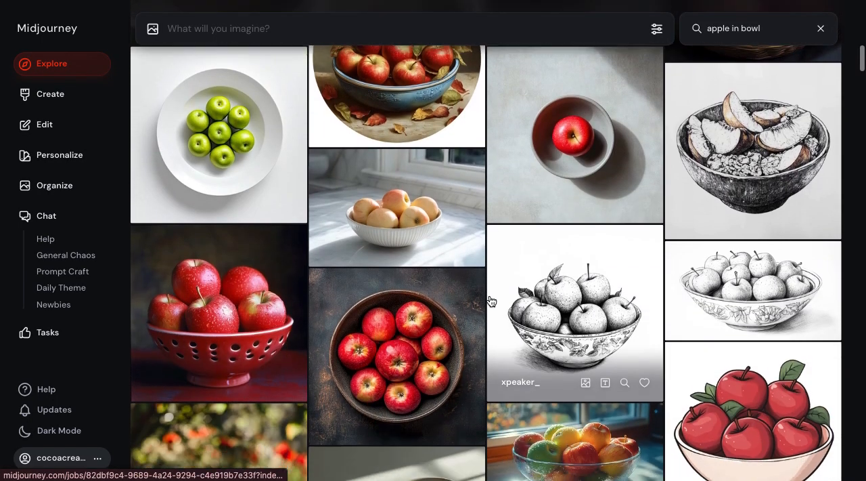
pyautogui.scroll(-2, 491, 301)
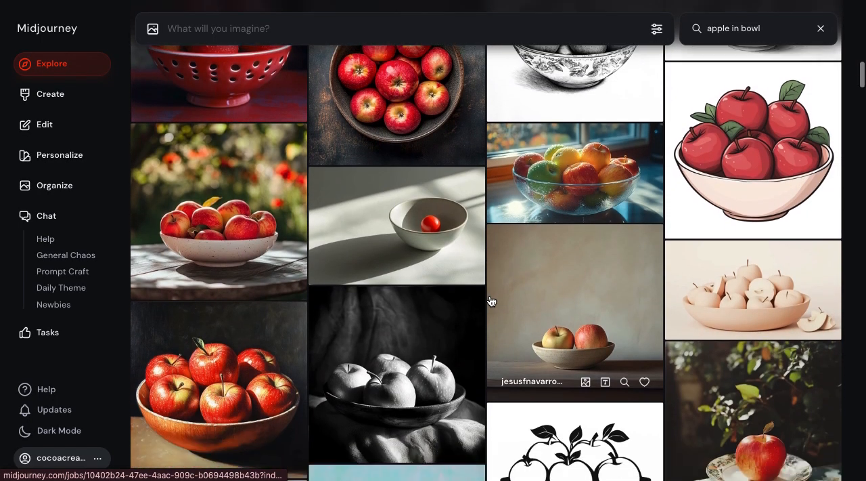
pyautogui.scroll(-6, 492, 302)
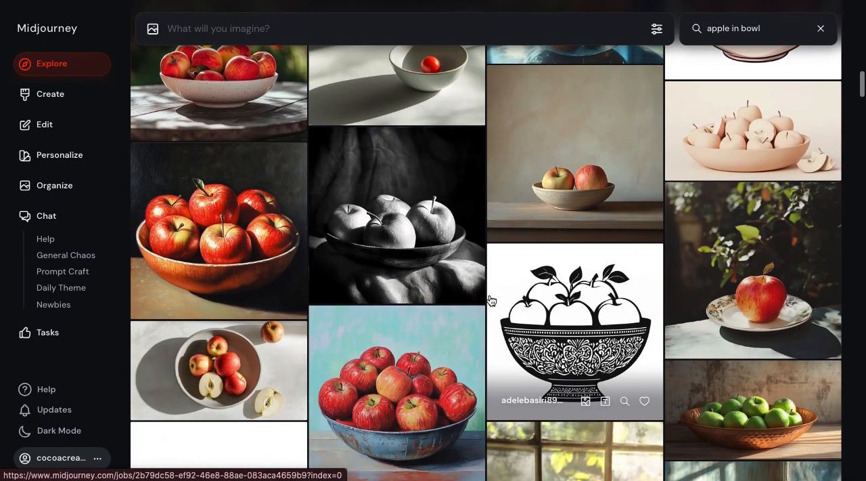
pyautogui.scroll(-15, 492, 301)
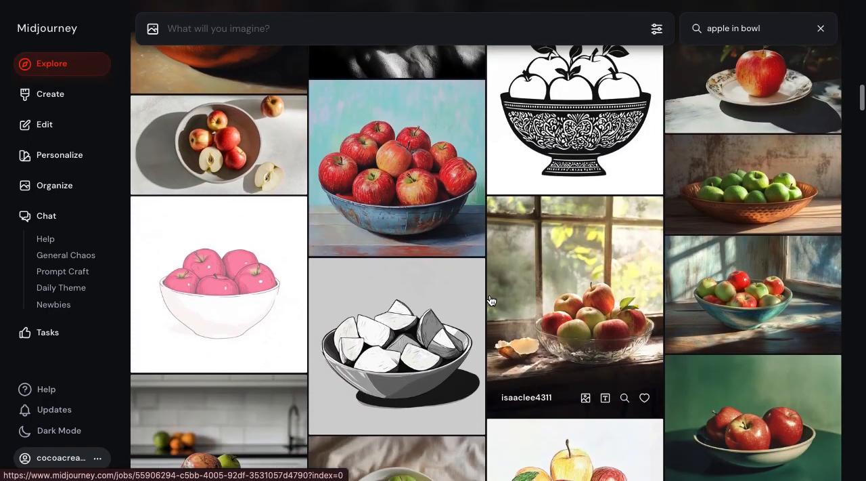
# Look further through the "apple in bowl" community results, comparing photographs, paintings and drawings of apples on plates and in bowls
pyautogui.scroll(-20, 491, 299)
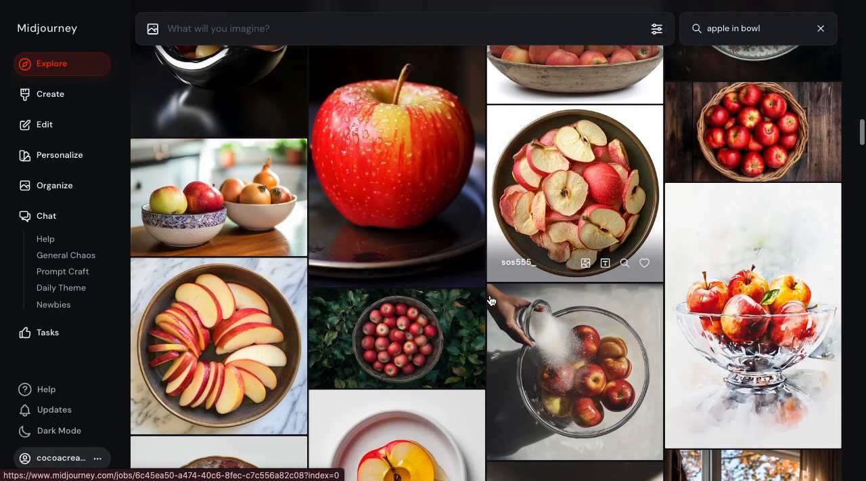
pyautogui.scroll(-8, 492, 301)
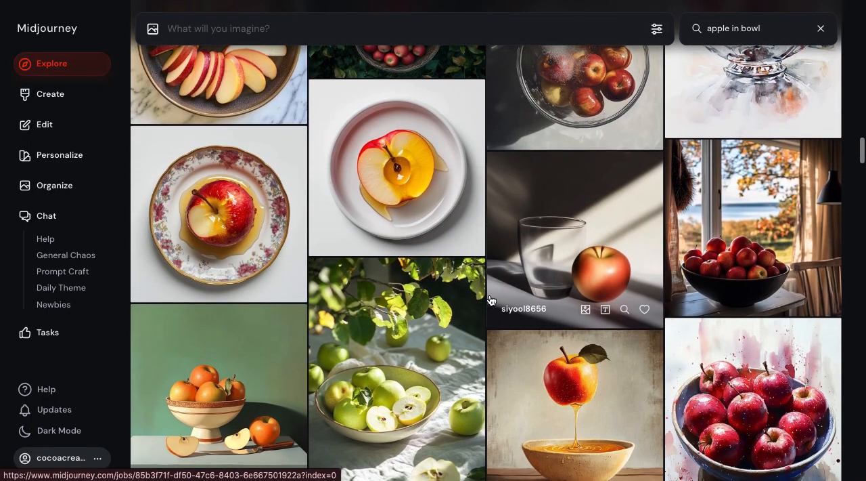
pyautogui.scroll(-3, 491, 302)
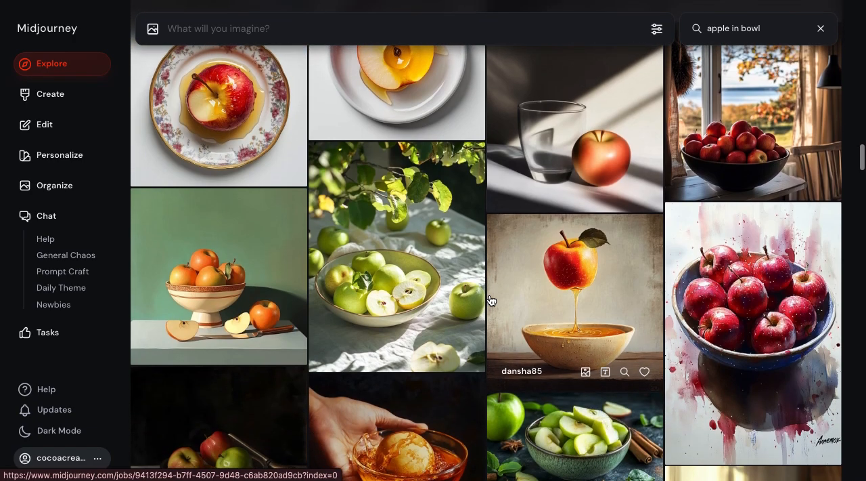
pyautogui.scroll(-4, 492, 300)
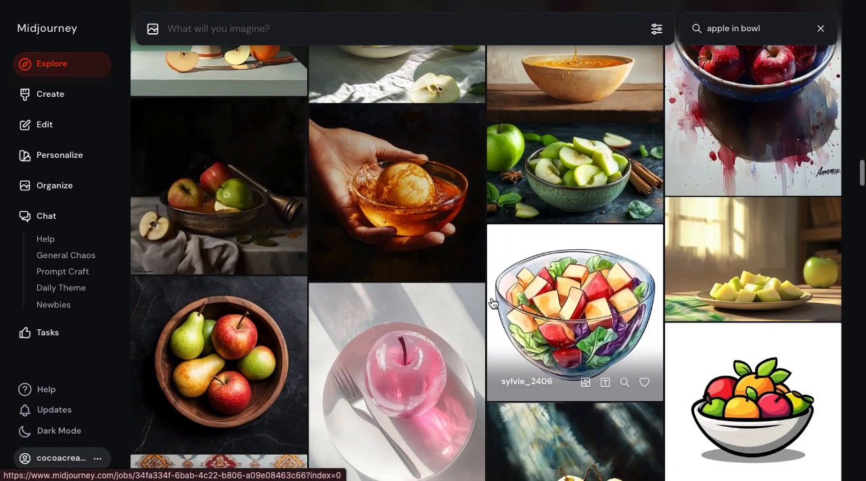
pyautogui.scroll(-6, 491, 302)
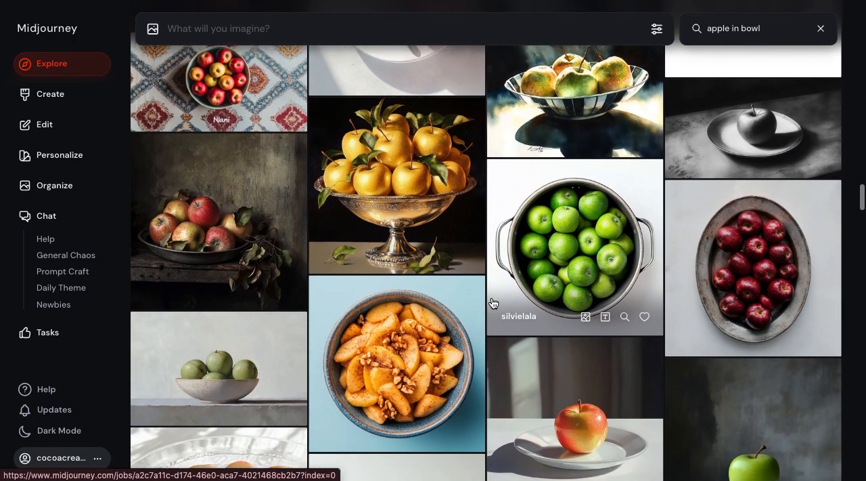
pyautogui.scroll(-4, 492, 302)
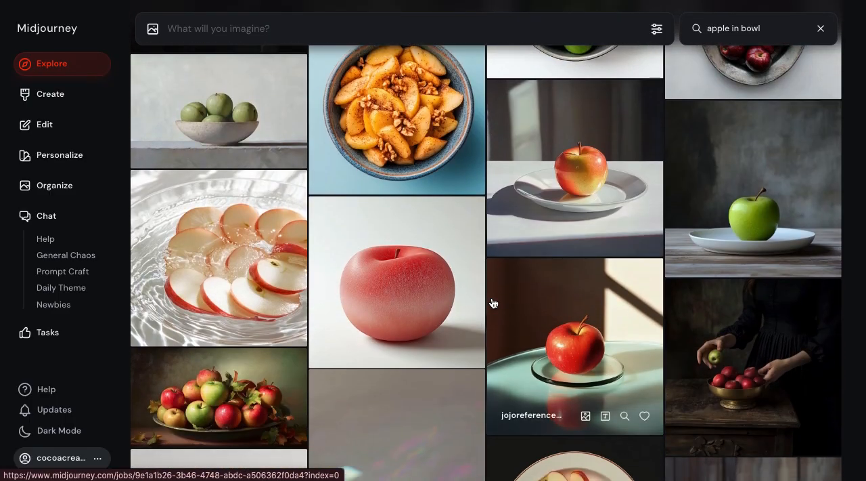
pyautogui.scroll(-1, 493, 303)
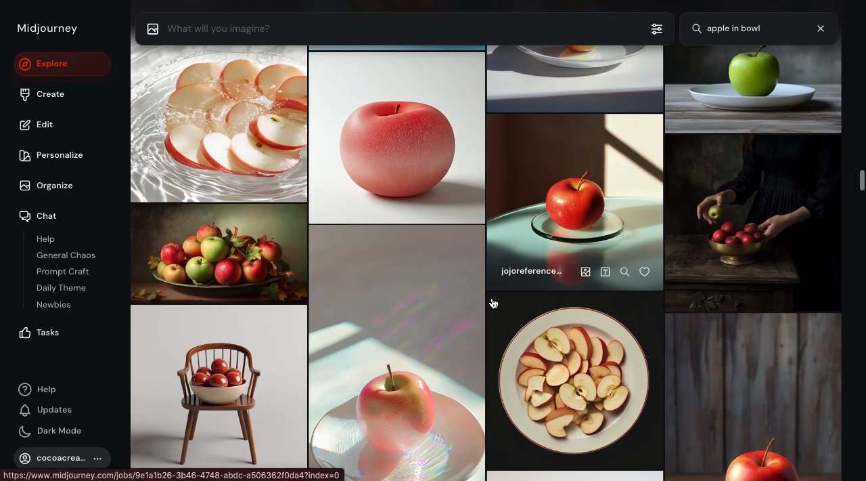
pyautogui.scroll(-3, 493, 302)
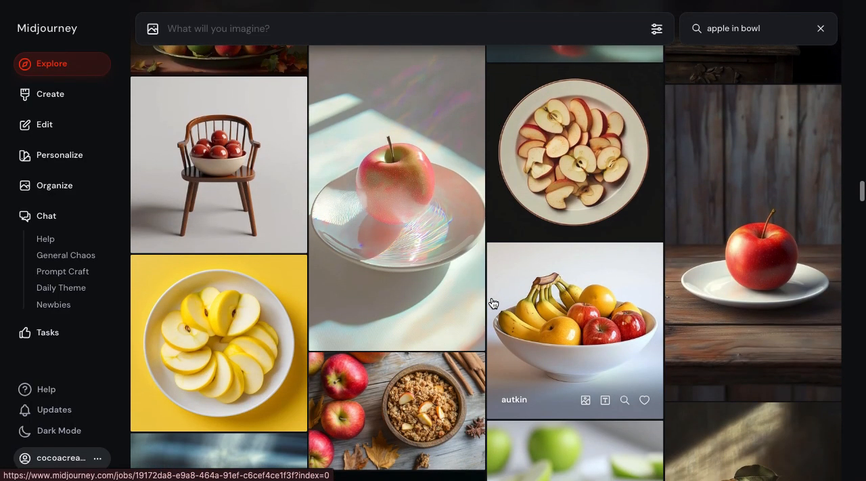
pyautogui.scroll(-6, 493, 302)
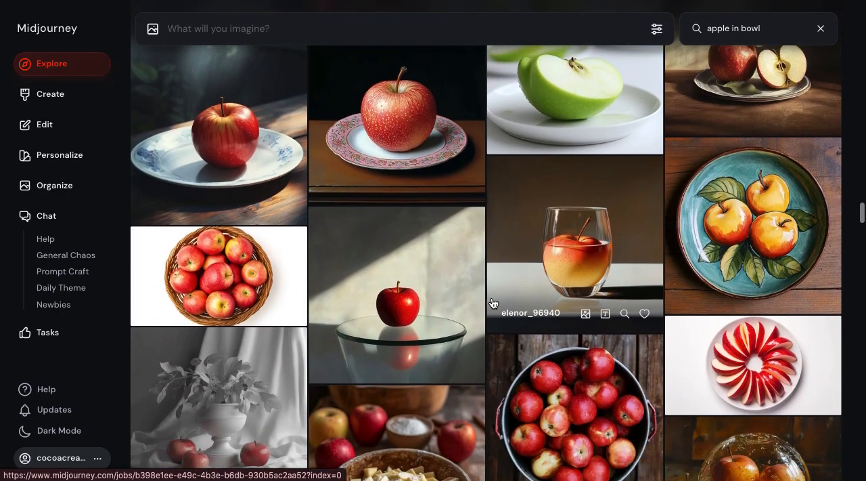
pyautogui.scroll(-2, 493, 302)
pyautogui.scroll(4, 492, 303)
pyautogui.scroll(10, 493, 303)
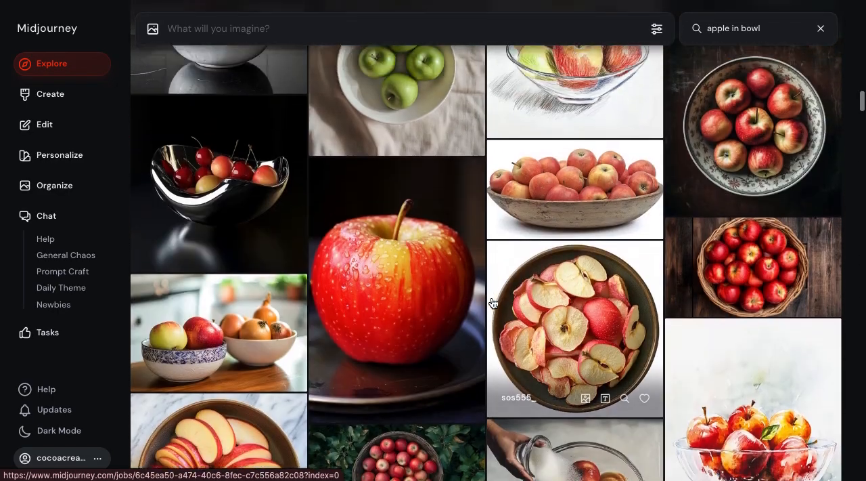
pyautogui.scroll(8, 493, 302)
pyautogui.scroll(2, 493, 303)
pyautogui.scroll(4, 493, 302)
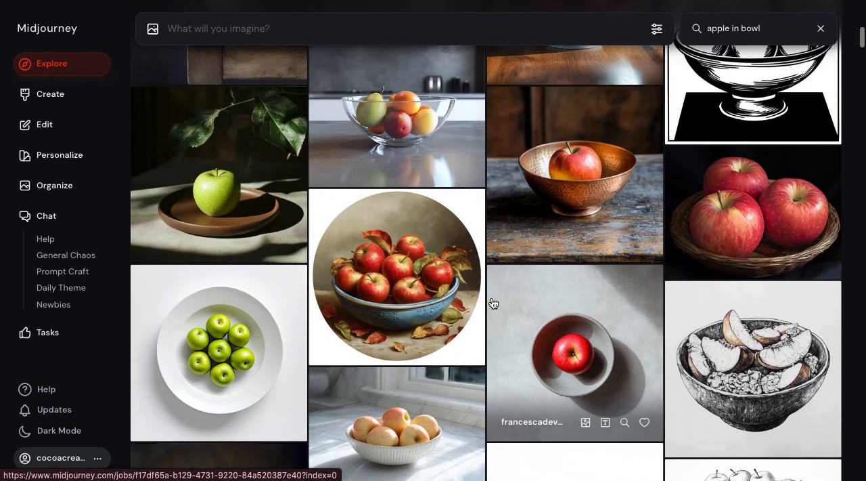
# View the community image of one apple in a copper bowl enlarged with its prompt, close it, and return to the start of the results
pyautogui.scroll(3, 493, 303)
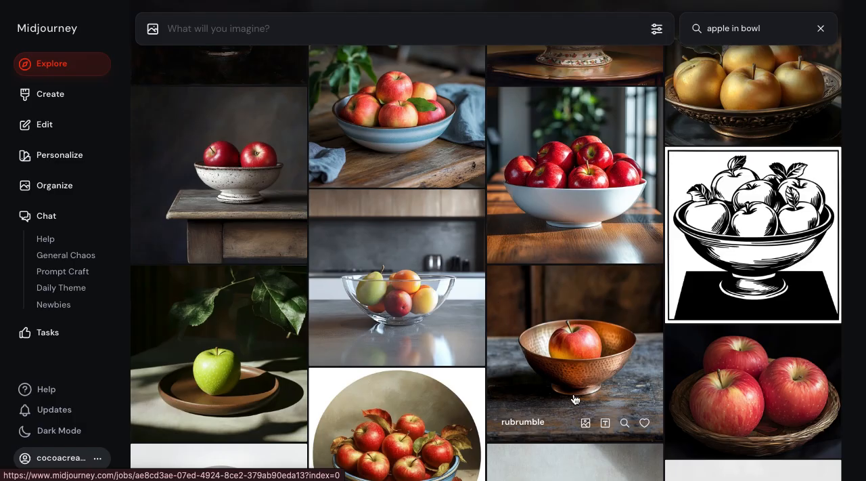
pyautogui.click(582, 357)
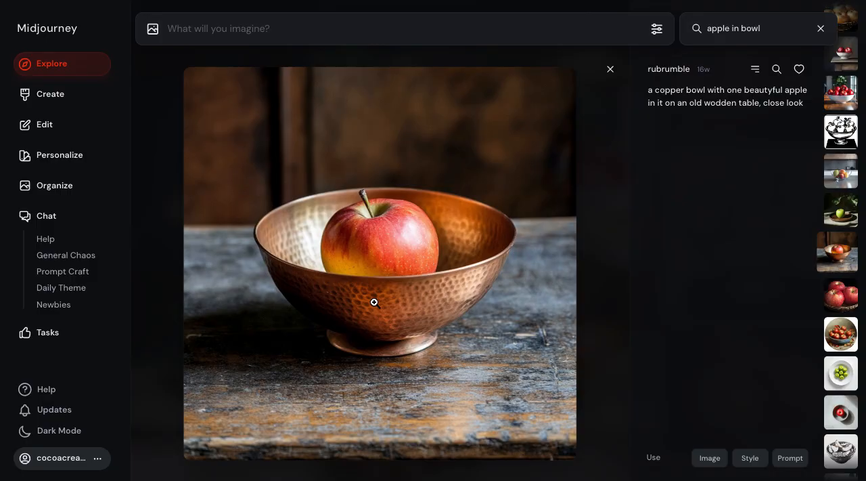
pyautogui.click(611, 69)
pyautogui.scroll(5, 429, 298)
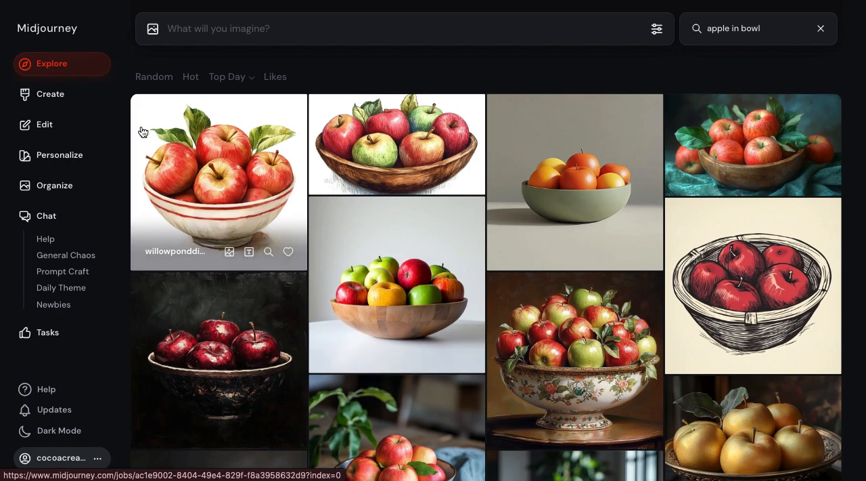
# Go to Midjourney's Create overview, switching back from ChatGPT, and examine the "afrosurreal neonpunk psychedelic wordle" variations and their parameters
pyautogui.click(60, 95)
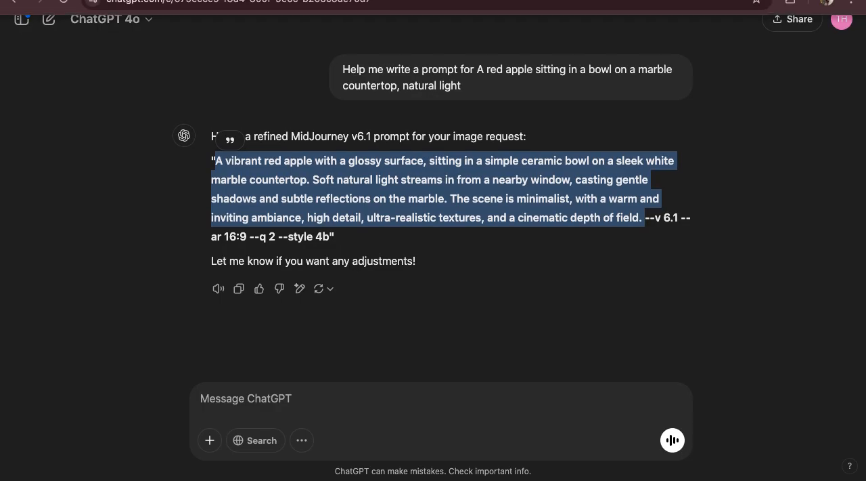
pyautogui.click(156, 1)
pyautogui.scroll(-5, 284, 398)
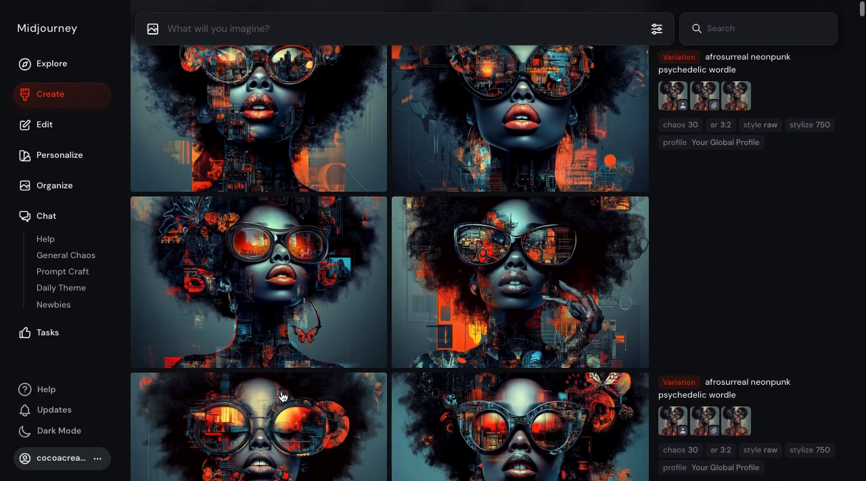
pyautogui.scroll(-1, 283, 397)
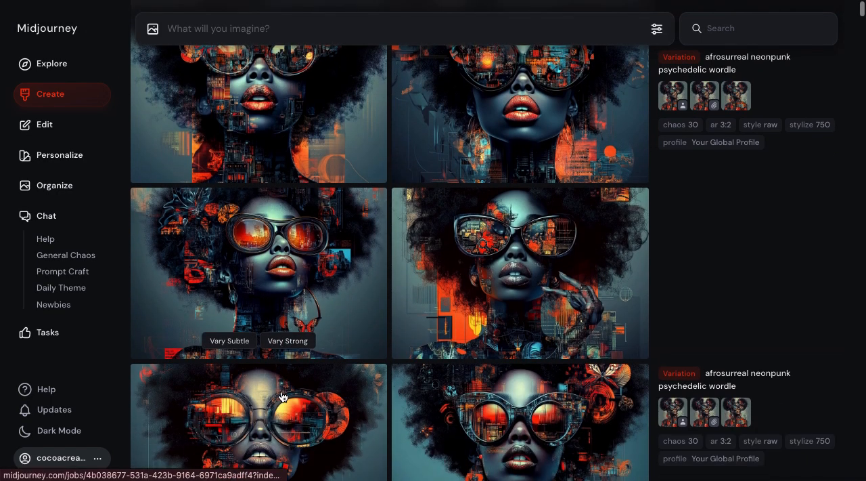
pyautogui.scroll(1, 283, 396)
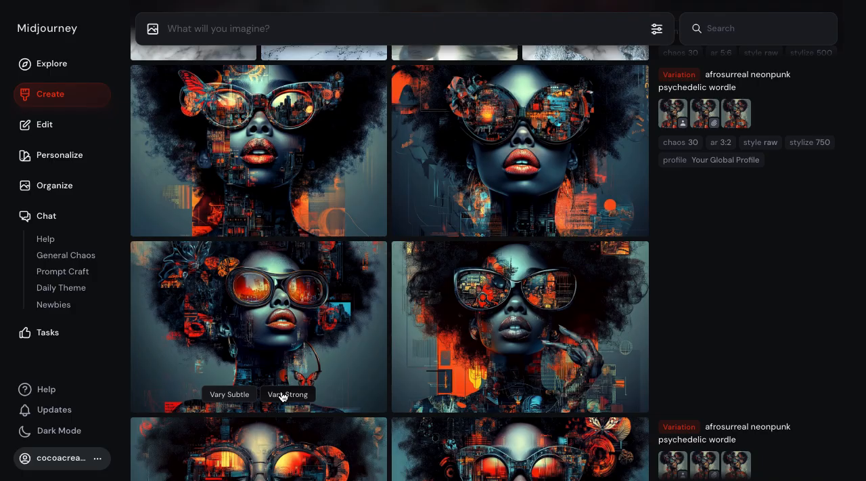
pyautogui.scroll(-1, 283, 396)
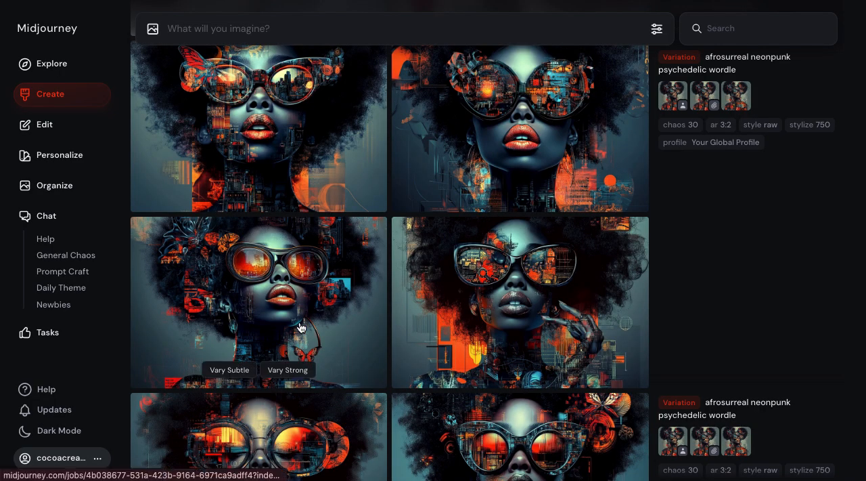
pyautogui.scroll(-1, 301, 328)
pyautogui.scroll(1, 301, 327)
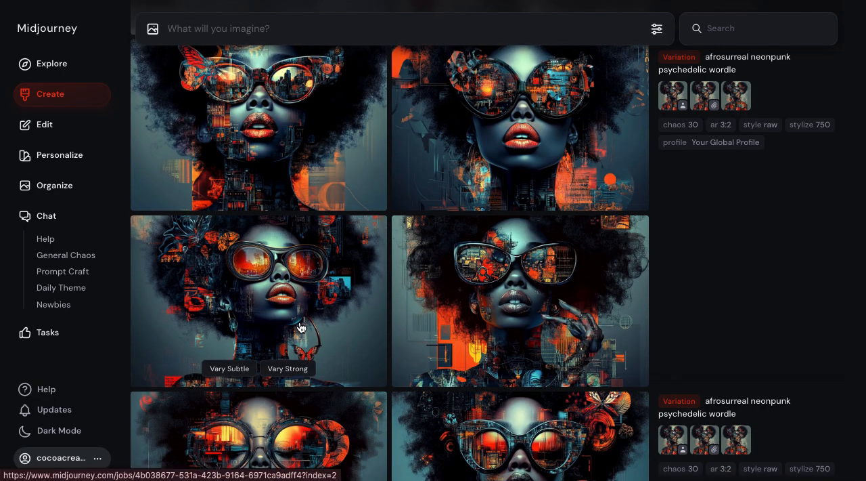